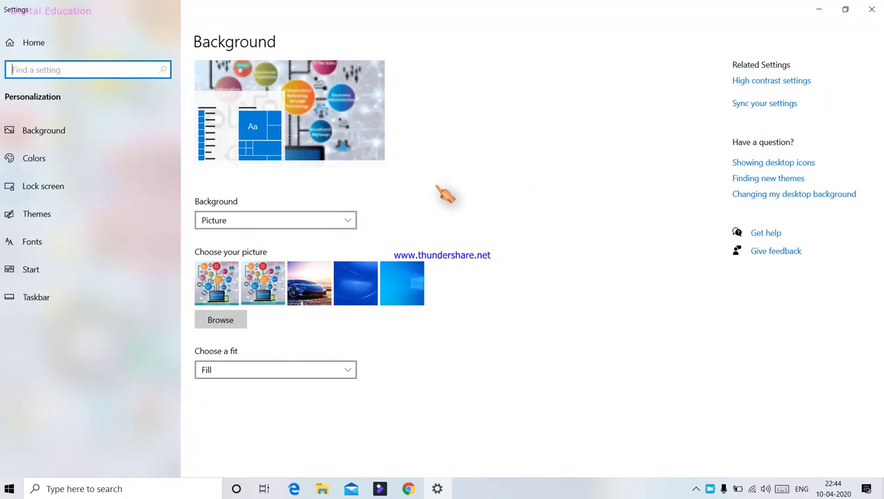
- Switch the desktop background type to Solid color, and from there to Slideshow
{"action": "left_click", "coordinate": [321, 222]}
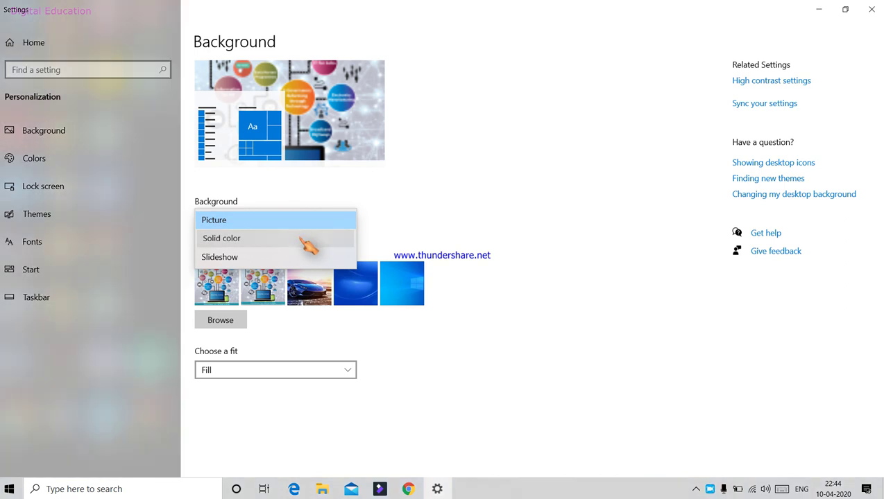
{"action": "left_click", "coordinate": [302, 239]}
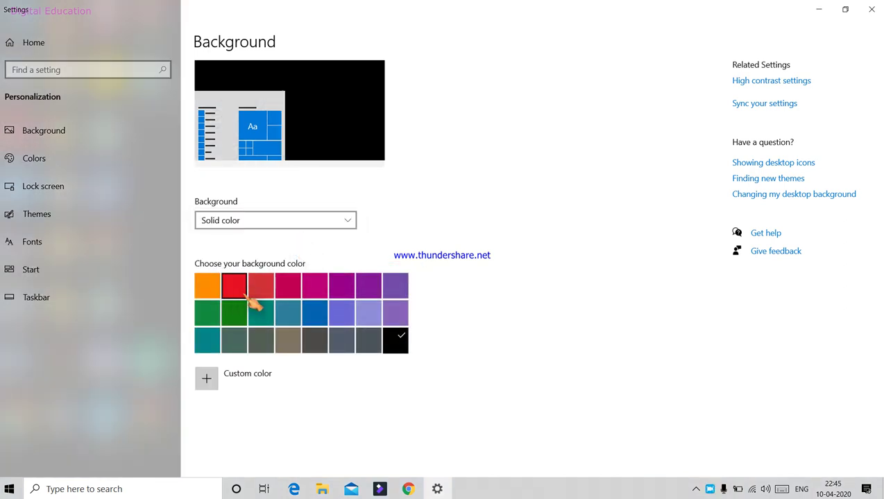
{"action": "left_click", "coordinate": [326, 219]}
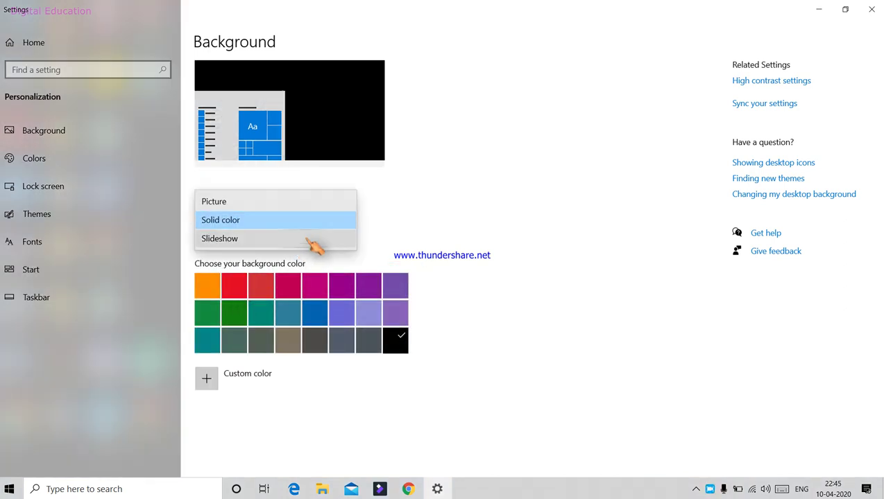
{"action": "left_click", "coordinate": [307, 241]}
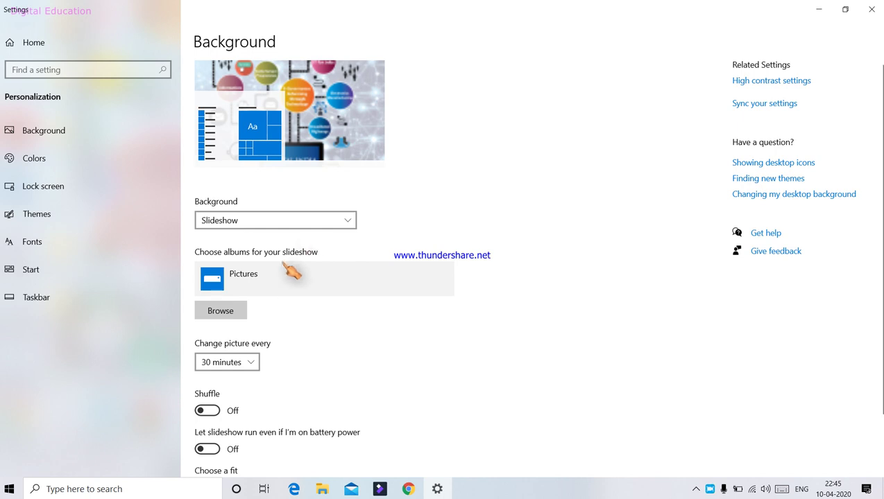
- Browse for a slideshow album, open the Video Projects folder, and dismiss the folder selection without choosing one
{"action": "left_click", "coordinate": [241, 317]}
{"action": "double_click", "coordinate": [486, 151]}
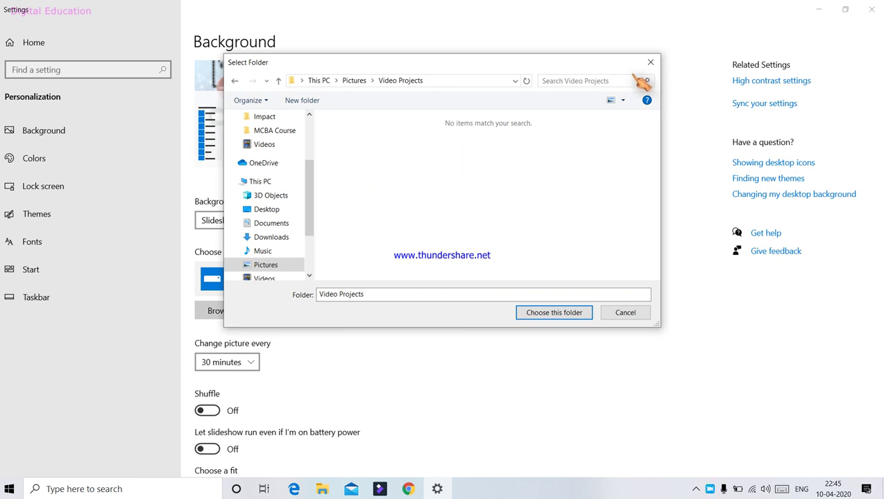
{"action": "left_click", "coordinate": [652, 62]}
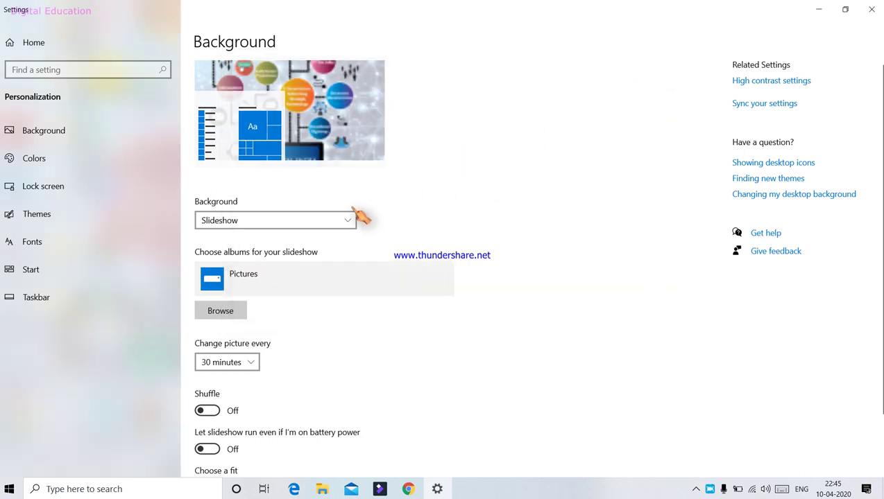
- Set the background type to Picture and choose the plain dark blue wallpaper
{"action": "left_click", "coordinate": [61, 130]}
{"action": "left_click", "coordinate": [319, 219]}
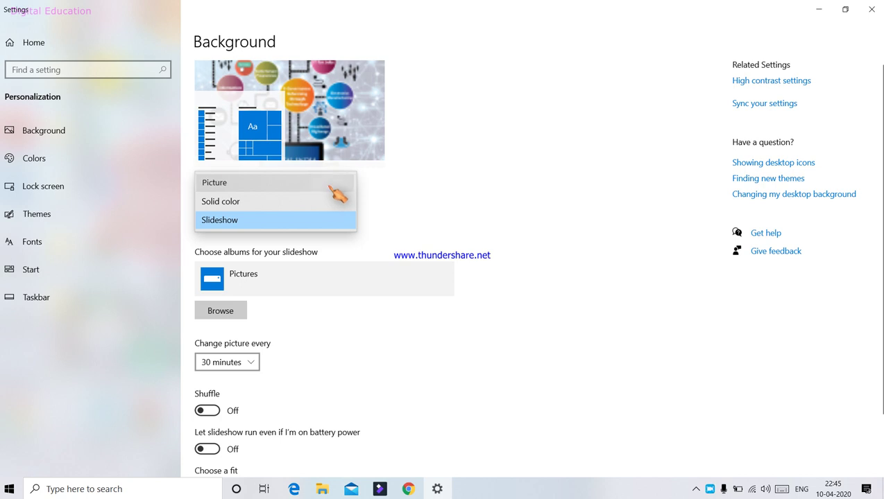
{"action": "left_click", "coordinate": [333, 186]}
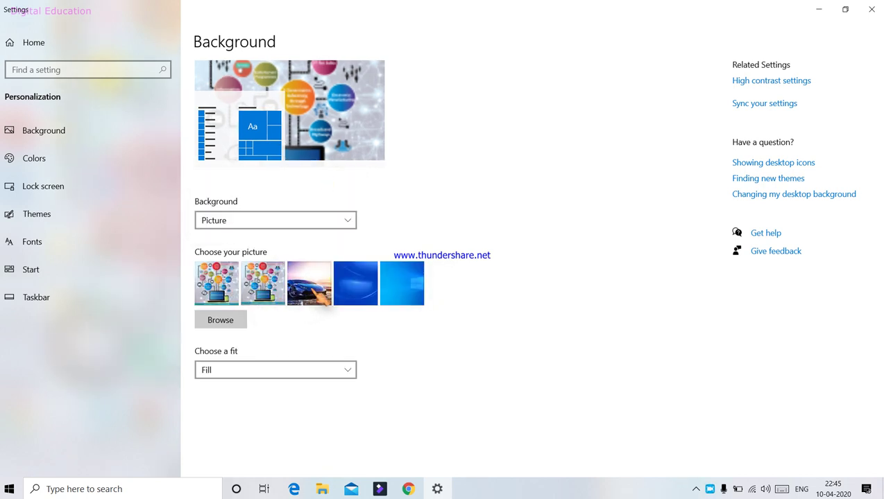
{"action": "left_click", "coordinate": [350, 283]}
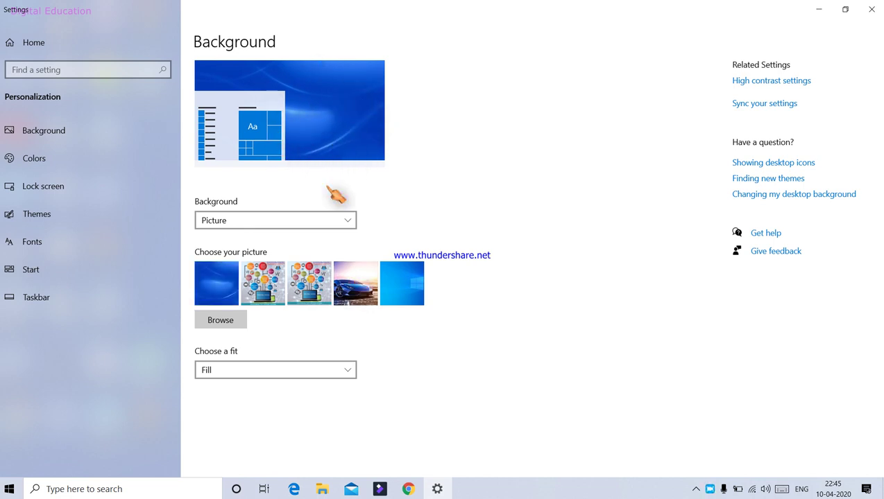
- Try the wallpaper fits Fit, Stretch, Tile, Center and Span in turn, and set the fit back to Fill
{"action": "left_click", "coordinate": [315, 373]}
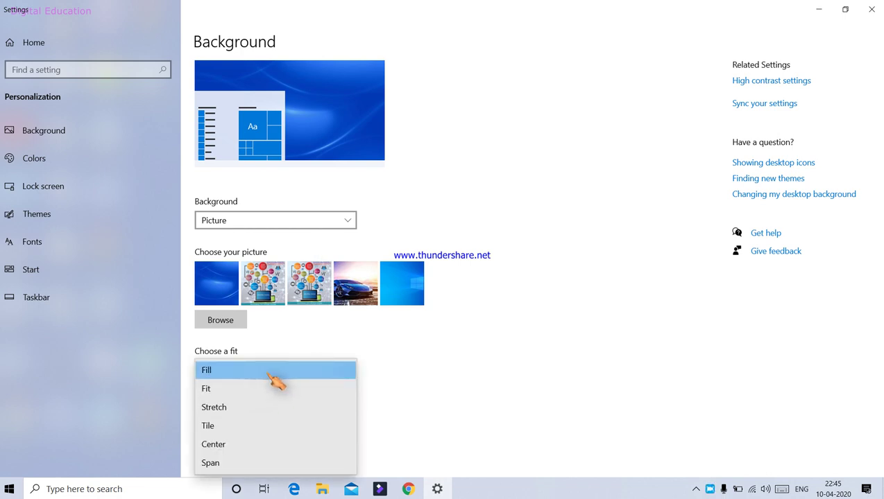
{"action": "left_click", "coordinate": [267, 392]}
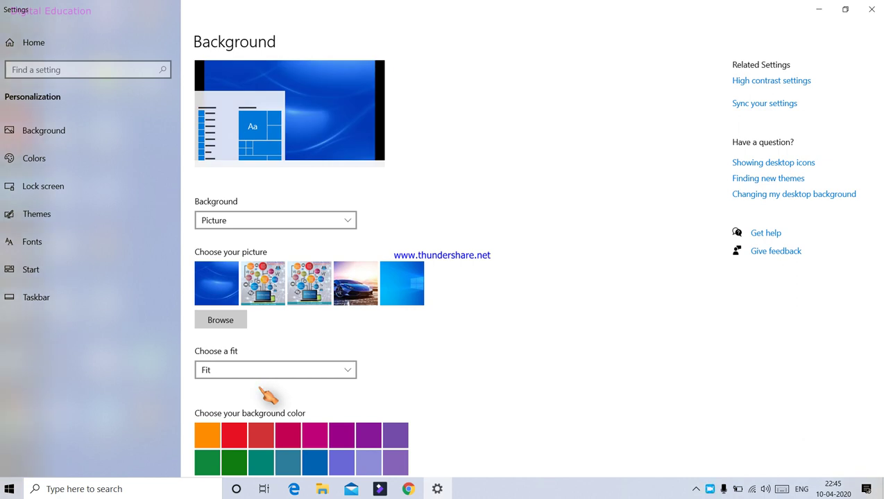
{"action": "left_click", "coordinate": [296, 369]}
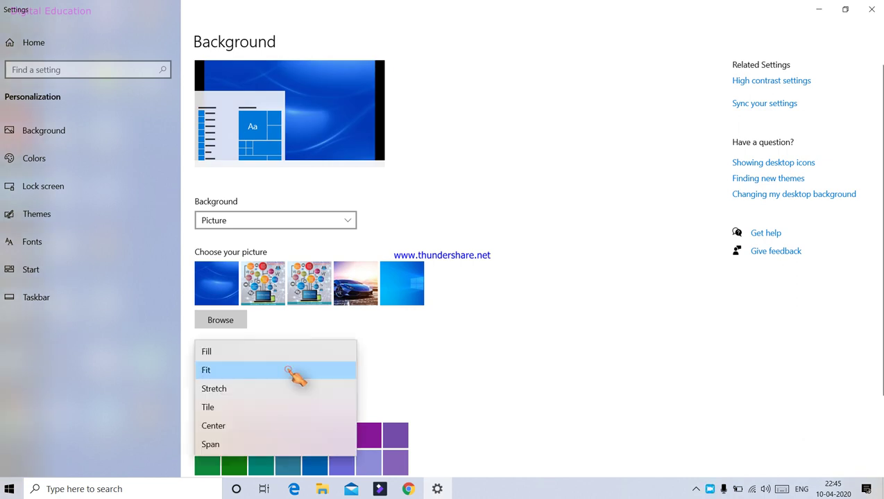
{"action": "left_click", "coordinate": [277, 393]}
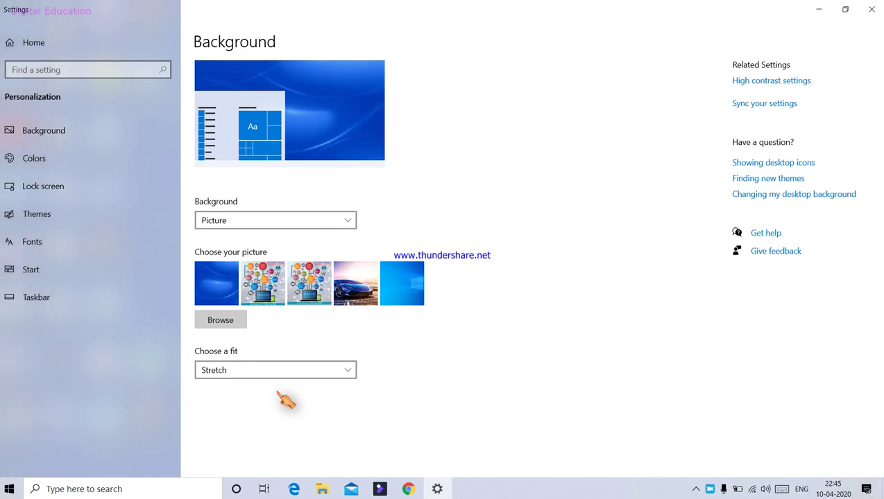
{"action": "left_click", "coordinate": [301, 374]}
{"action": "left_click", "coordinate": [287, 394]}
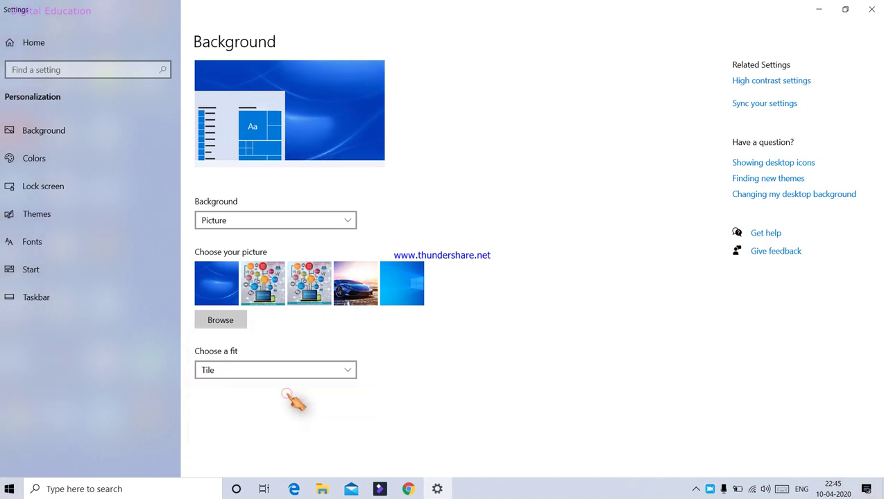
{"action": "left_click", "coordinate": [316, 374]}
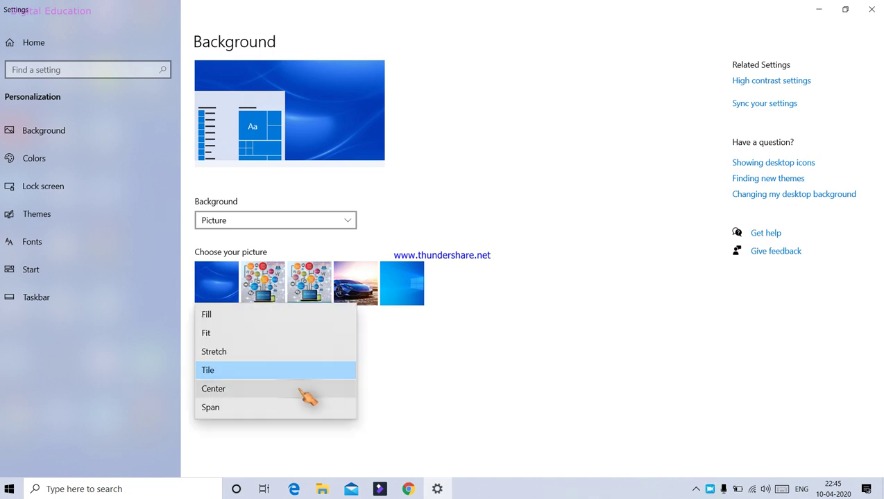
{"action": "left_click", "coordinate": [299, 390]}
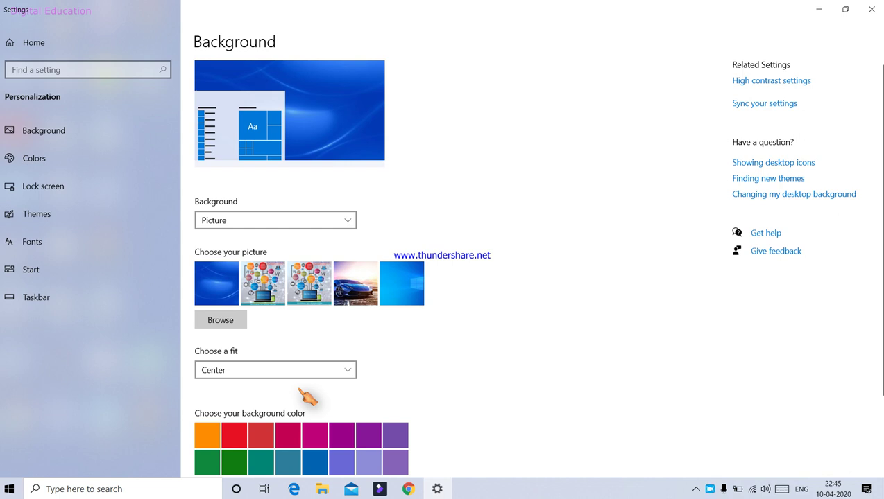
{"action": "left_click", "coordinate": [323, 373]}
{"action": "left_click", "coordinate": [314, 388]}
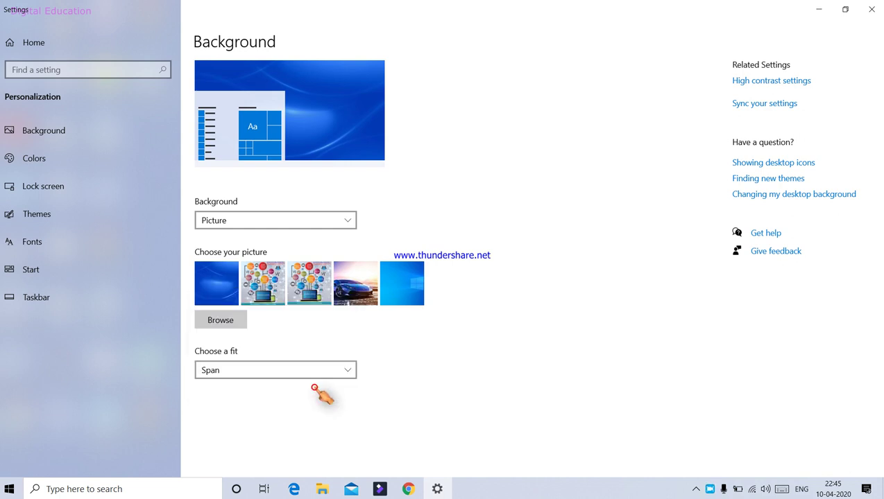
{"action": "left_click", "coordinate": [344, 370]}
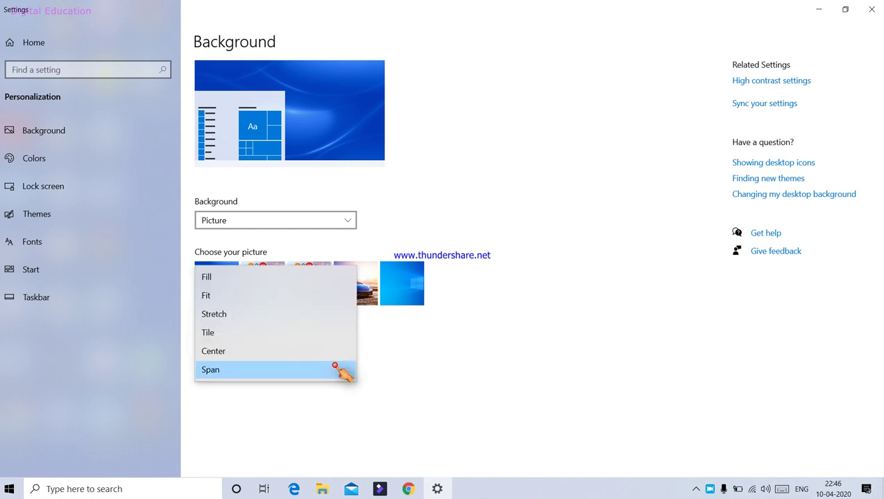
{"action": "left_click", "coordinate": [290, 278]}
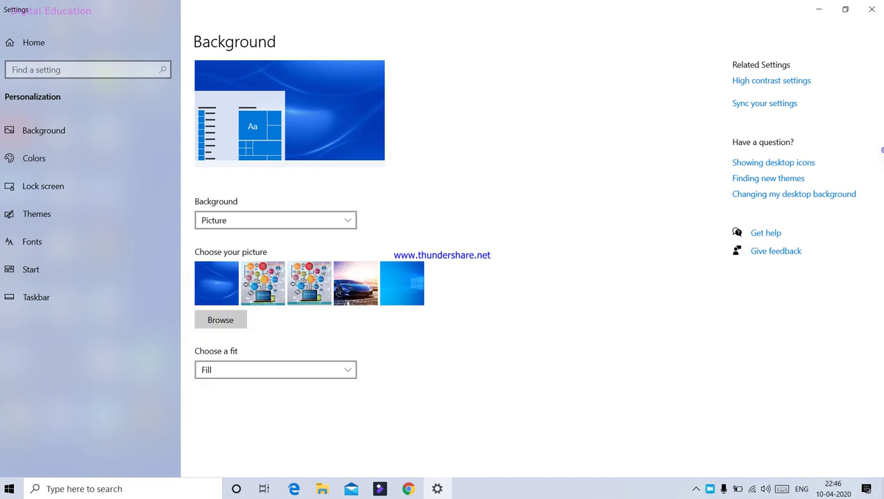
- Switch the background type to Slideshow and return it to Picture
{"action": "key", "text": "Down"}
{"action": "key", "text": "Down"}
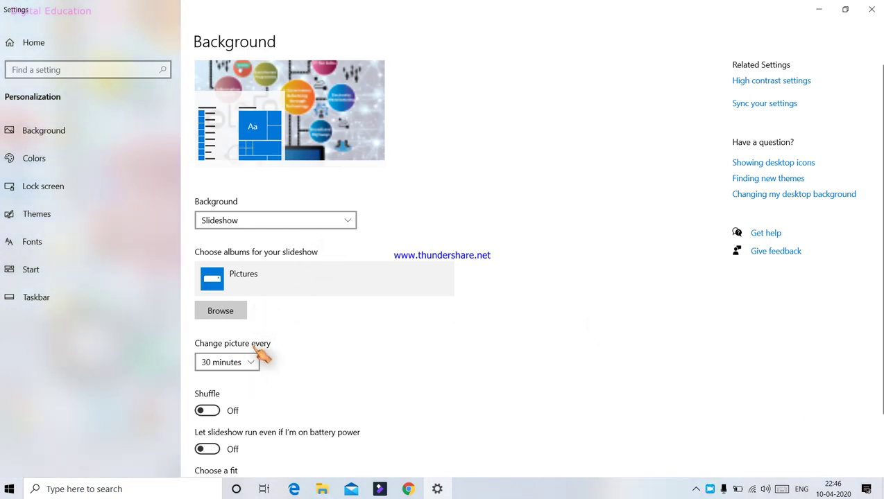
{"action": "left_click", "coordinate": [278, 225]}
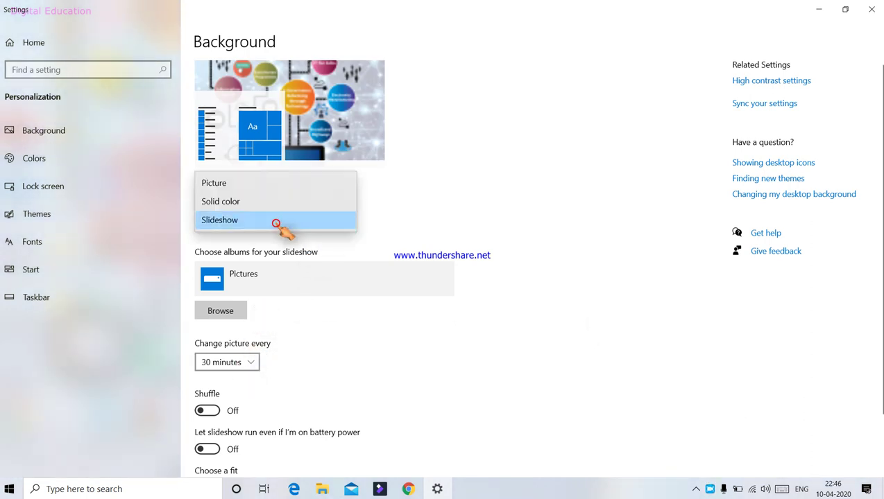
{"action": "left_click", "coordinate": [305, 181]}
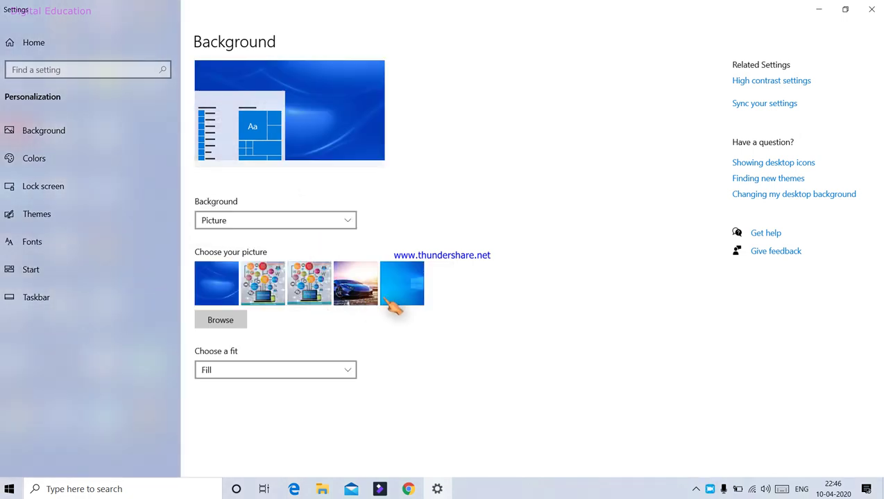
- Try several recent pictures as wallpaper, settle on the blue Windows logo picture, and minimize Settings to show the desktop
{"action": "left_click", "coordinate": [393, 298]}
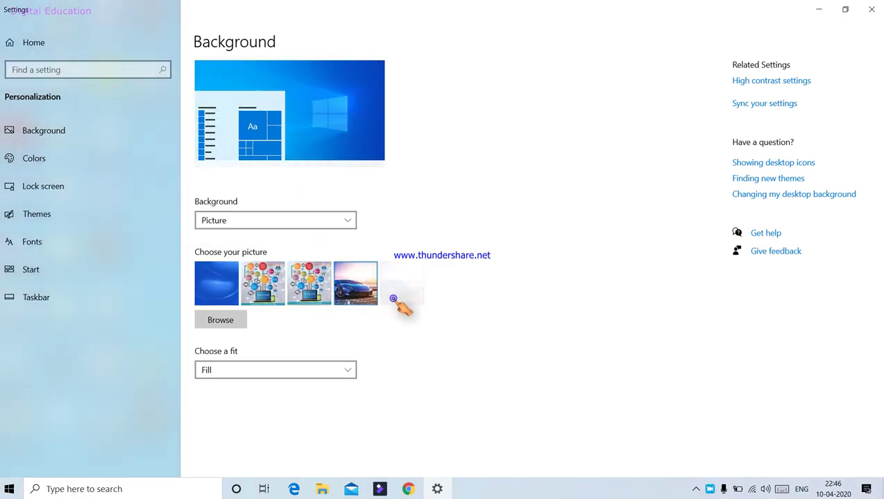
{"action": "left_click", "coordinate": [393, 299]}
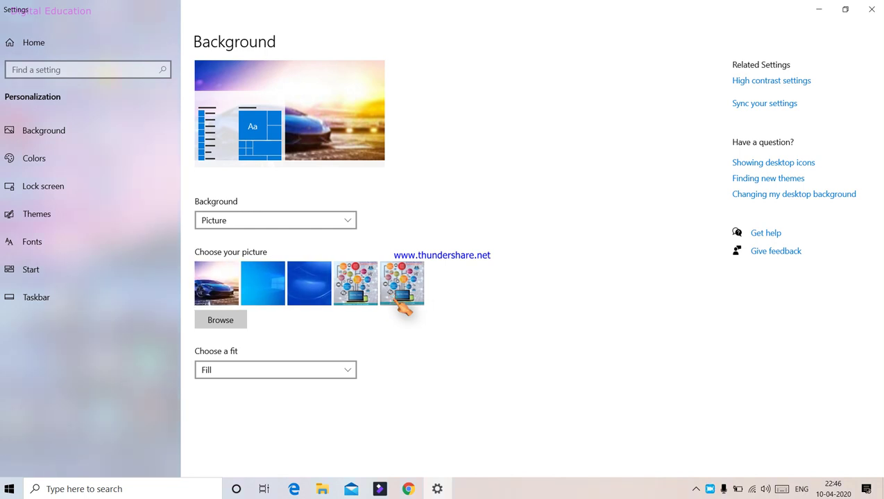
{"action": "left_click", "coordinate": [310, 292]}
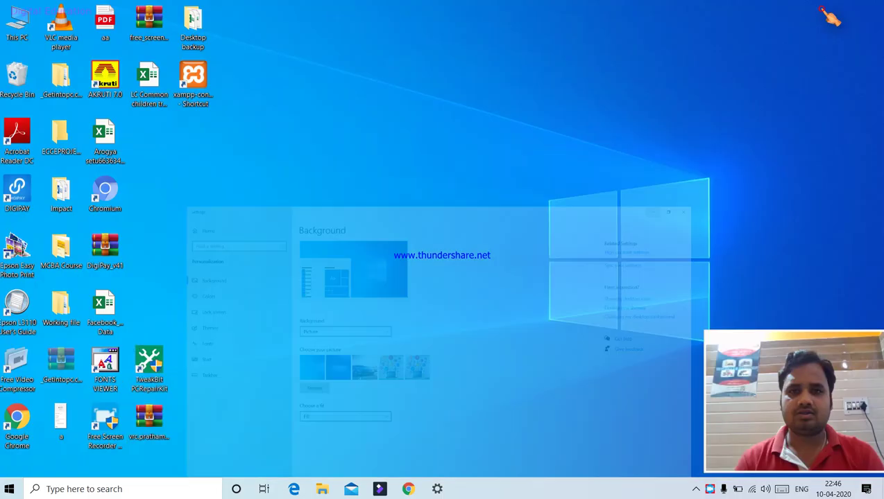
{"action": "left_click", "coordinate": [819, 9]}
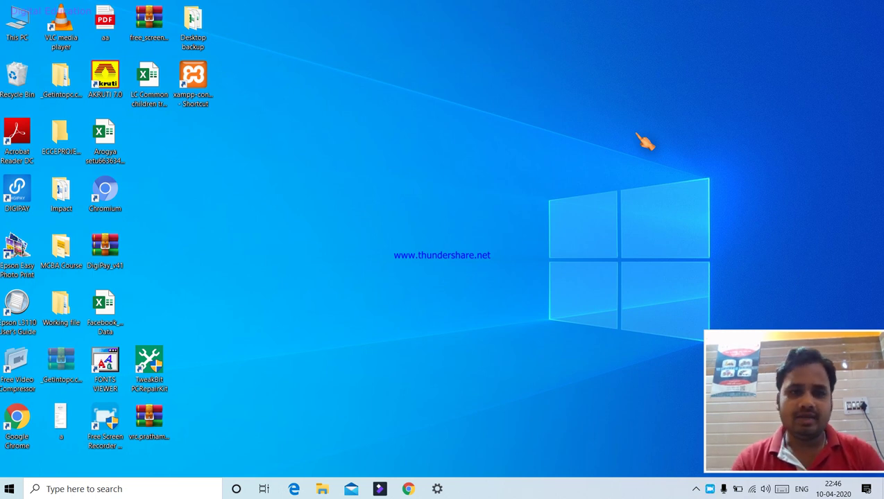
- Reopen the personalization settings from the desktop and apply the Windows 10 theme
{"action": "right_click", "coordinate": [414, 83]}
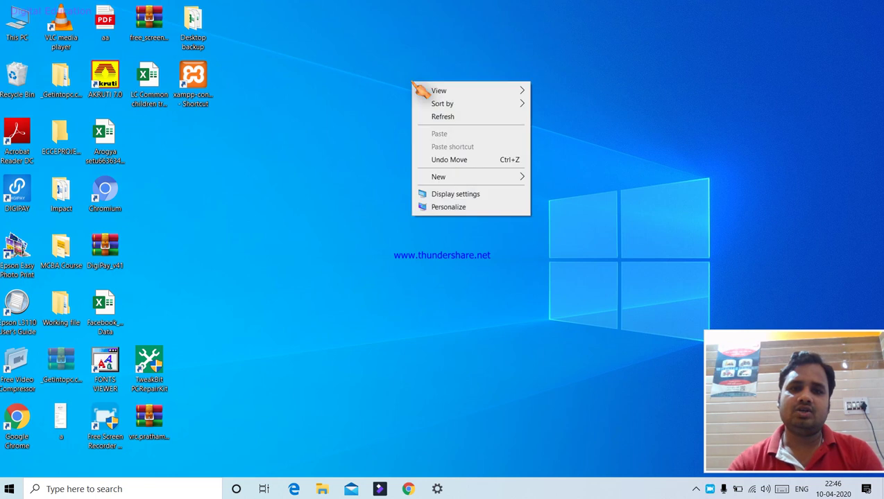
{"action": "left_click", "coordinate": [492, 208]}
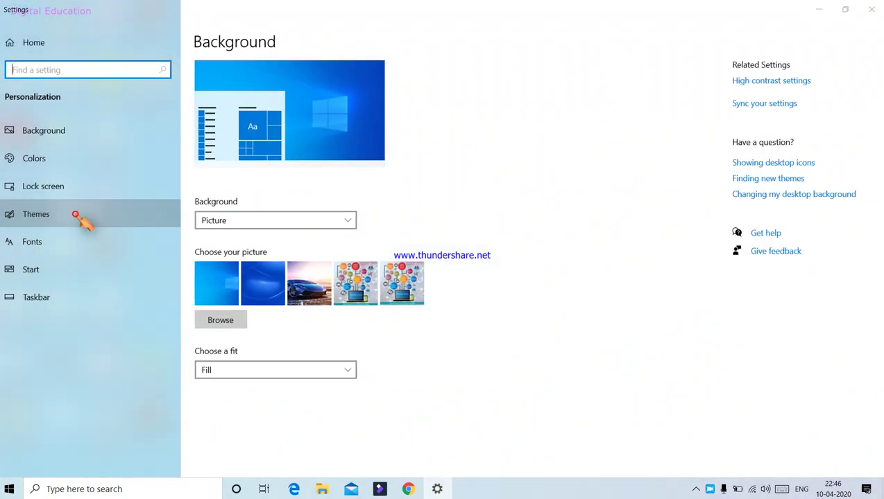
{"action": "left_click", "coordinate": [82, 219]}
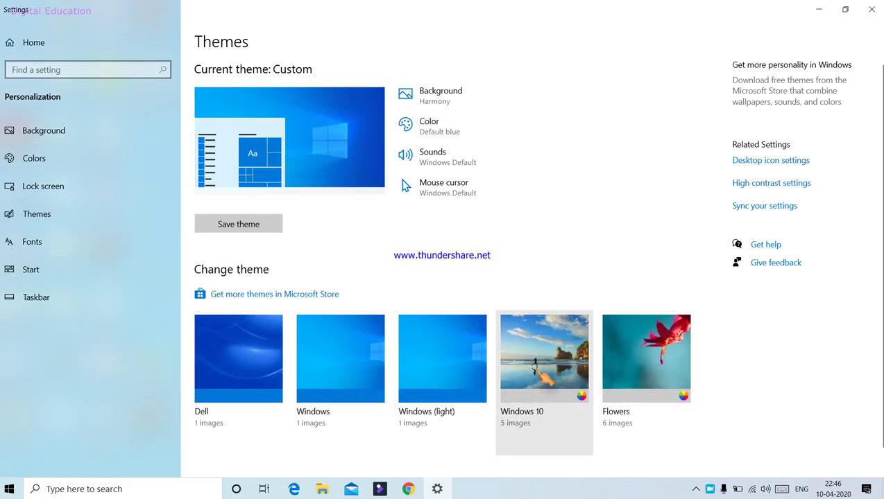
{"action": "left_click", "coordinate": [541, 374]}
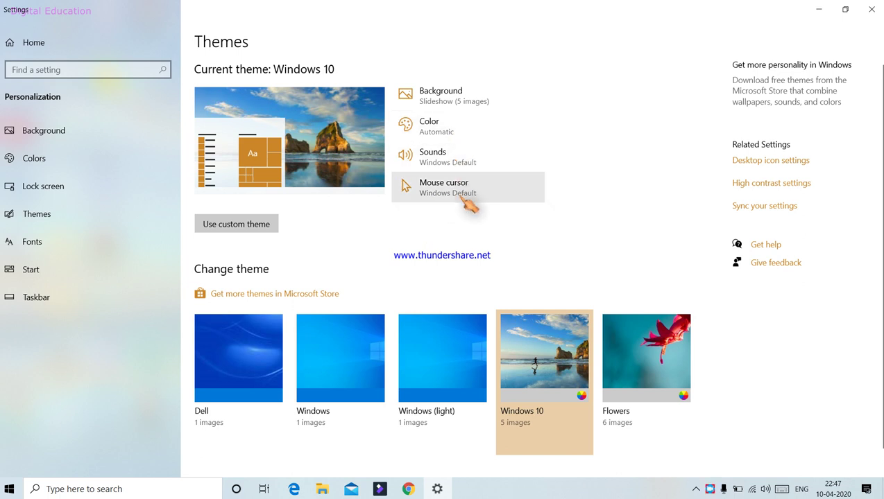
- Open the high contrast settings, look through the color options, and turn on high contrast
{"action": "left_click", "coordinate": [774, 183]}
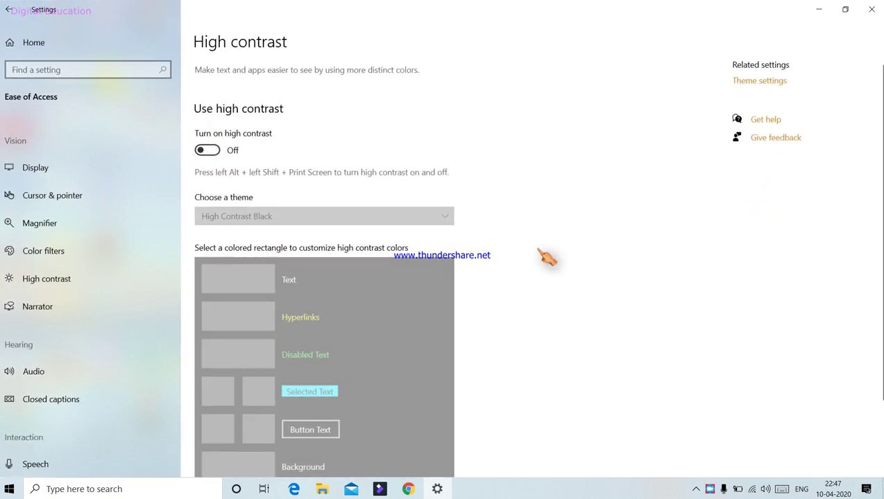
{"action": "scroll", "coordinate": [880, 133], "scroll_direction": "down", "scroll_amount": 3}
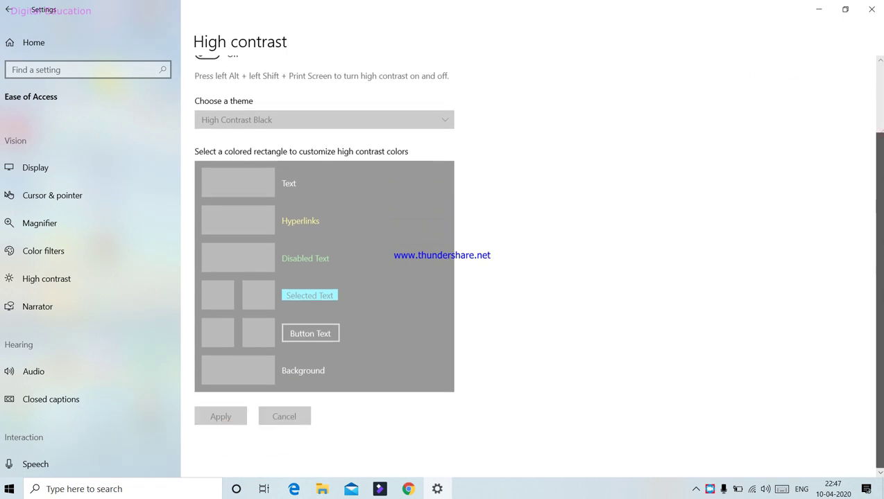
{"action": "scroll", "coordinate": [880, 133], "scroll_direction": "up", "scroll_amount": 3}
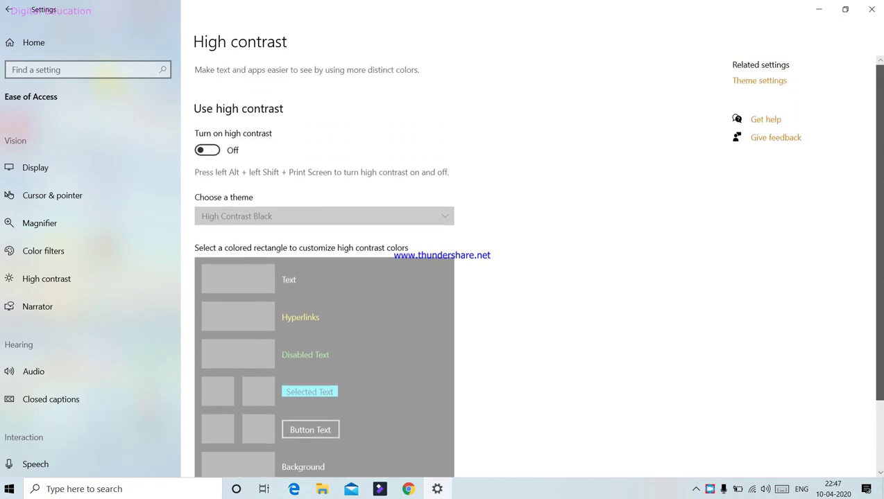
{"action": "left_click", "coordinate": [210, 151]}
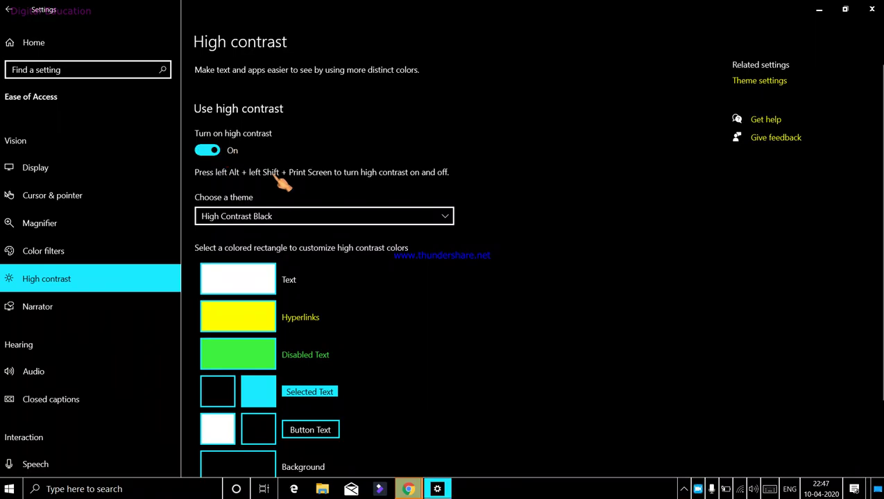
- Look through the Narrator, Color filters, Magnifier and Display pages of Ease of Access, and close Settings
{"action": "left_click", "coordinate": [80, 314]}
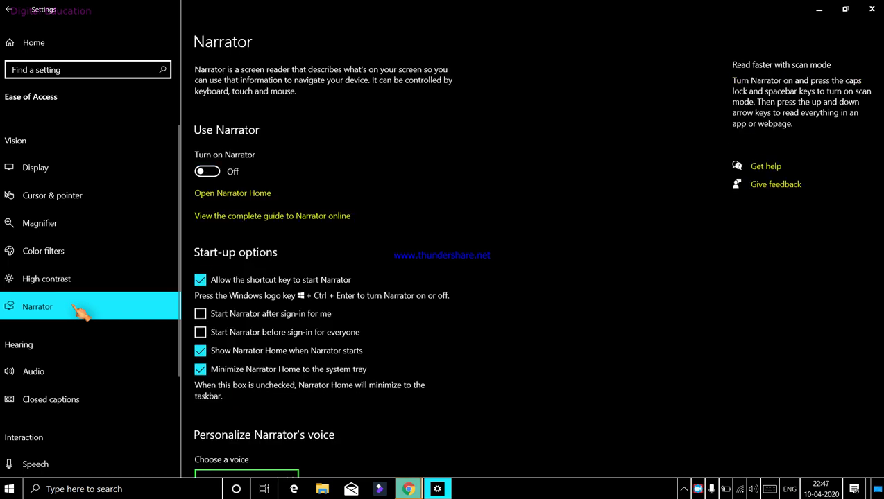
{"action": "left_click", "coordinate": [81, 252]}
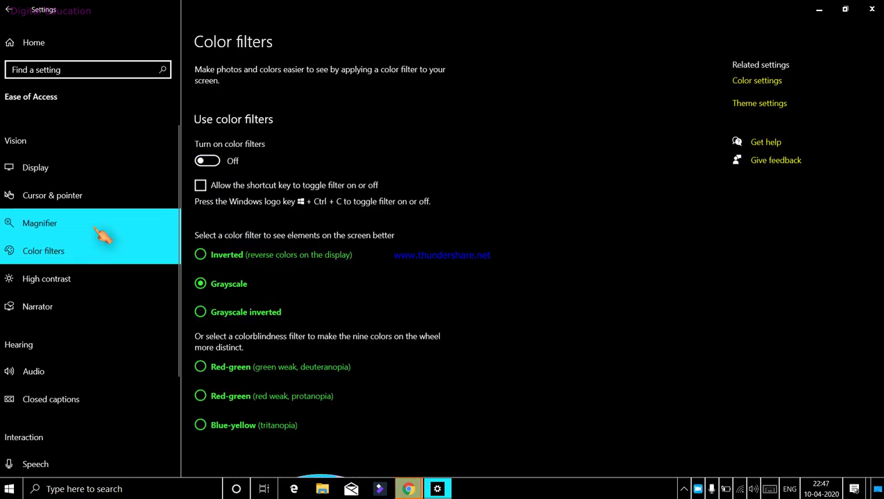
{"action": "left_click", "coordinate": [95, 229]}
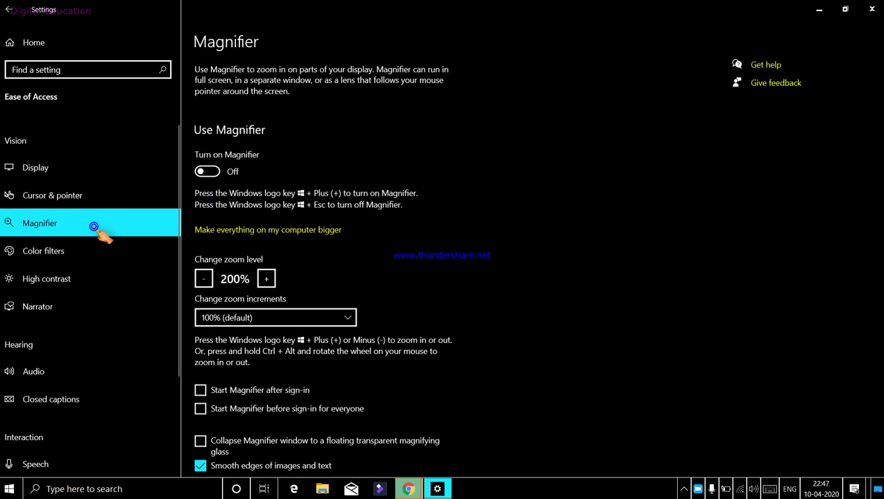
{"action": "left_click", "coordinate": [122, 174]}
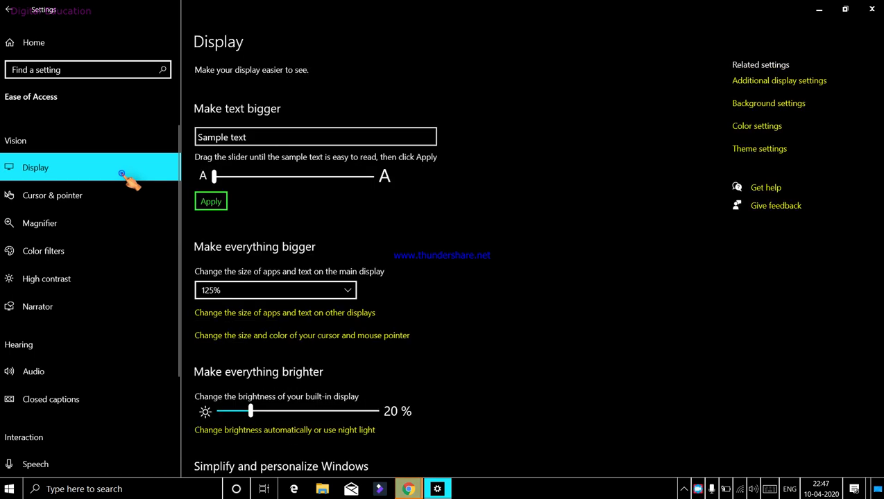
{"action": "left_click", "coordinate": [871, 10]}
- From the desktop's personalization settings, switch the background to Picture, choose the dark blue wave picture, and close Settings
{"action": "right_click", "coordinate": [383, 100]}
{"action": "mouse_move", "coordinate": [451, 196]}
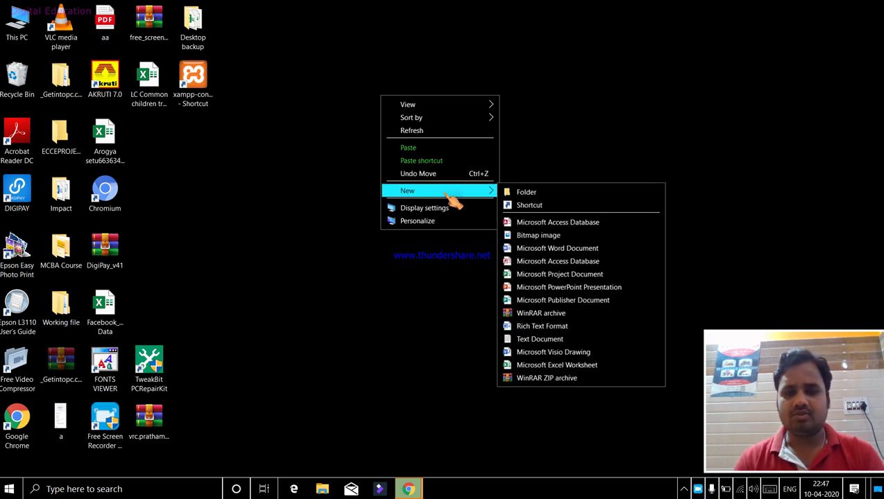
{"action": "left_click", "coordinate": [459, 221]}
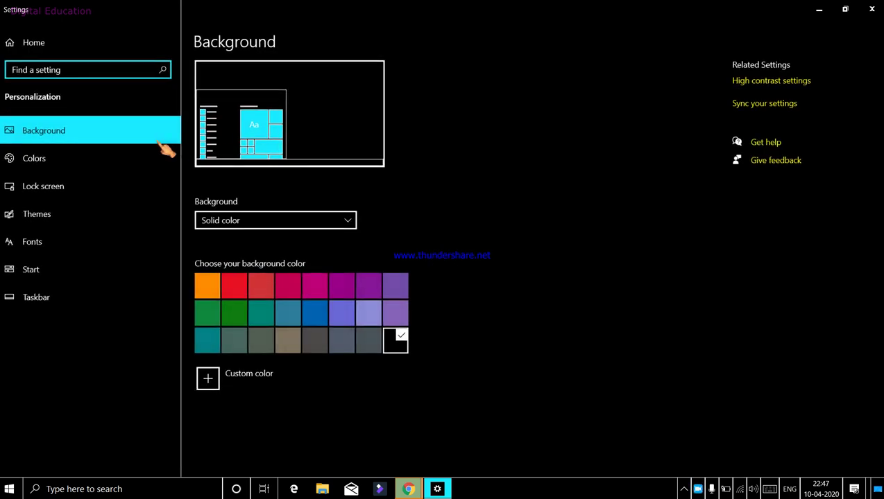
{"action": "left_click", "coordinate": [148, 132]}
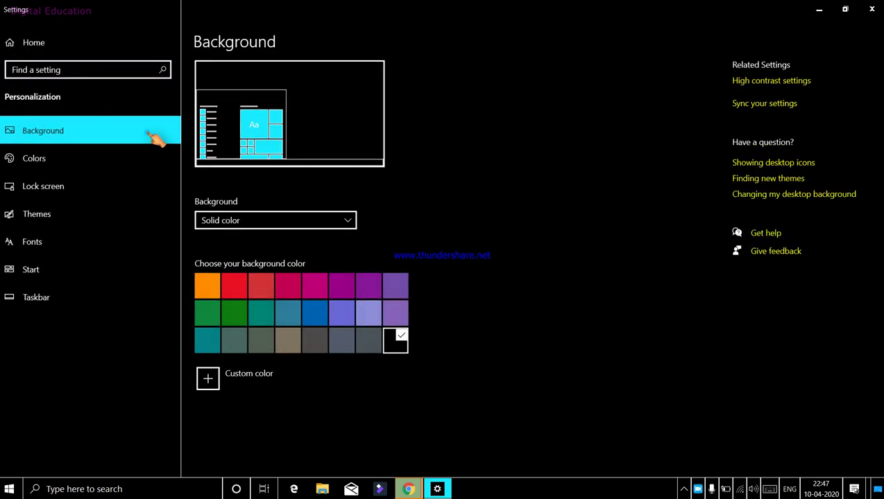
{"action": "left_click", "coordinate": [276, 223]}
{"action": "left_click", "coordinate": [283, 202]}
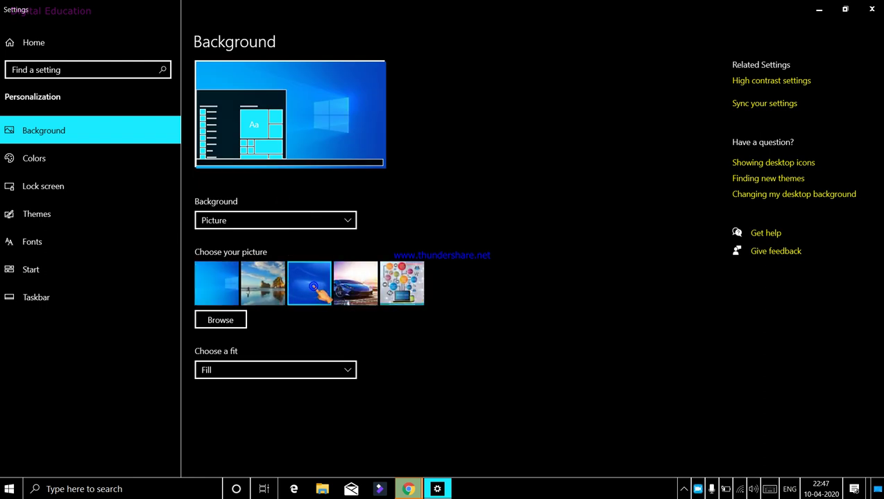
{"action": "left_click", "coordinate": [312, 286]}
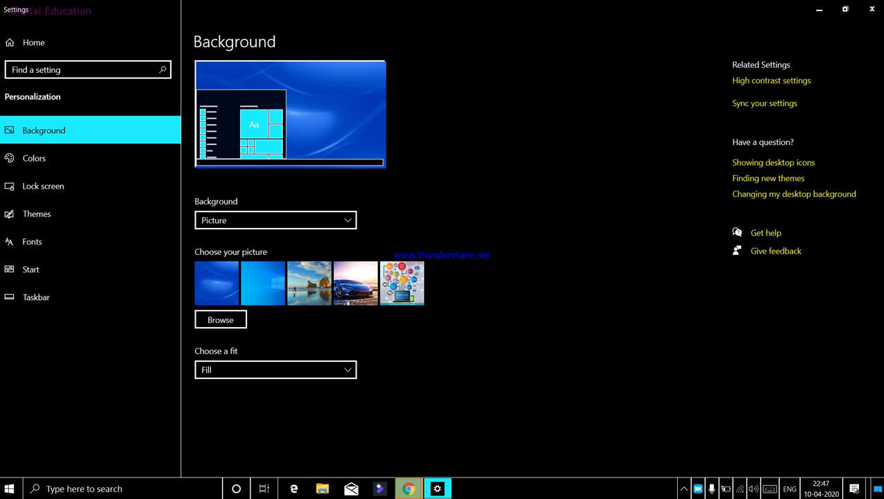
{"action": "left_click", "coordinate": [871, 9]}
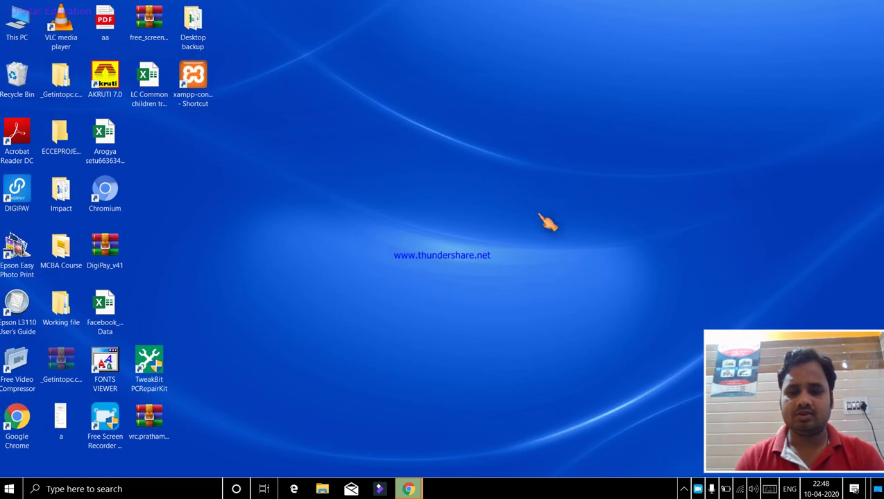
- Refresh the desktop and open its personalization settings
{"action": "right_click", "coordinate": [364, 101]}
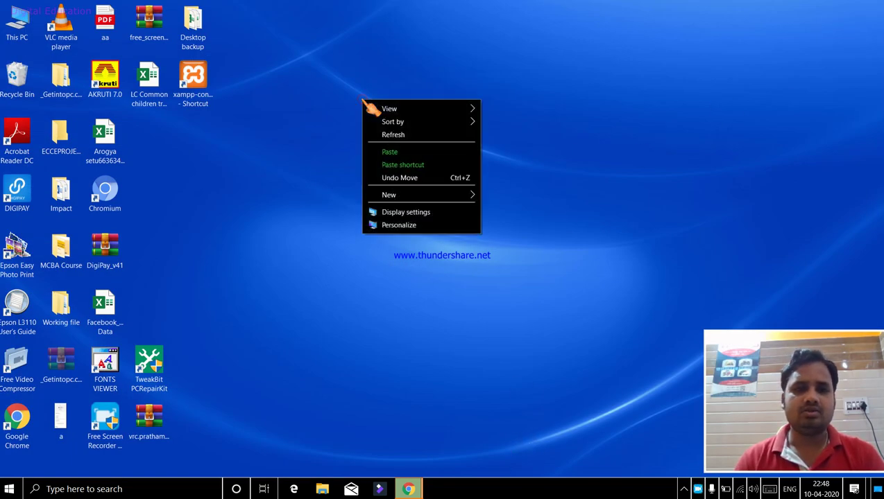
{"action": "left_click", "coordinate": [413, 135]}
{"action": "right_click", "coordinate": [406, 136]}
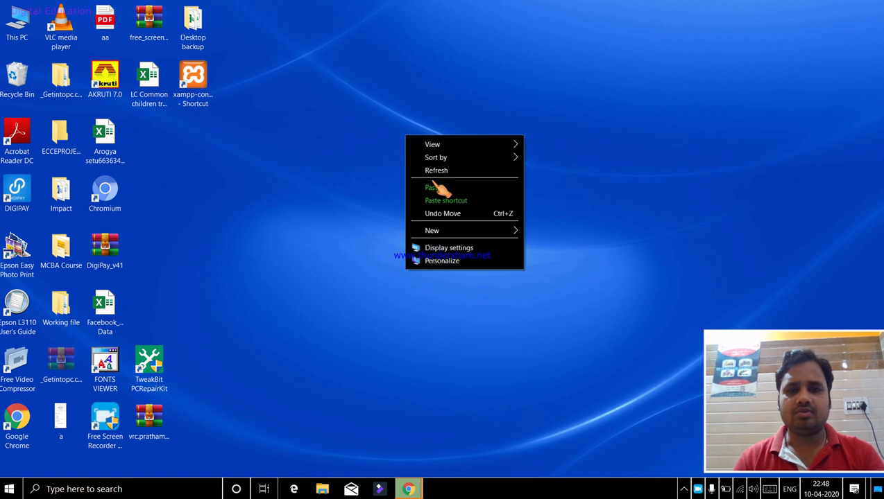
{"action": "left_click", "coordinate": [476, 263]}
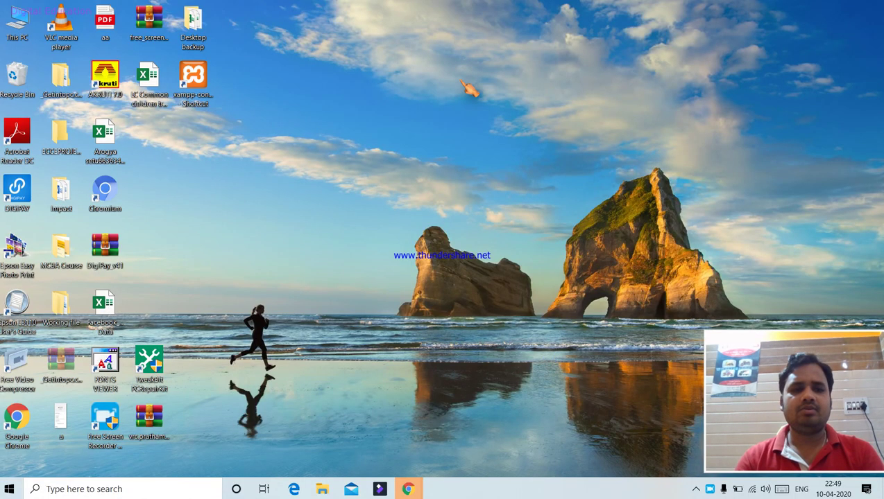
- Open the personalization settings and view the online help about showing desktop icons
{"action": "right_click", "coordinate": [375, 59]}
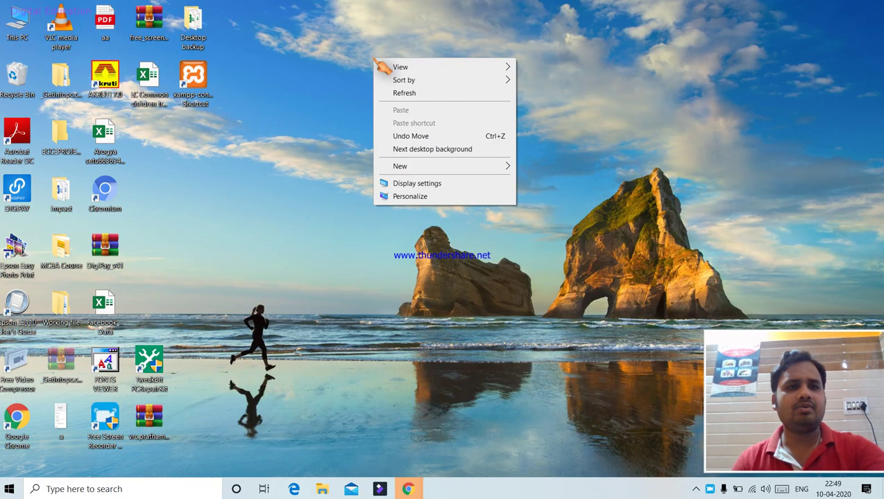
{"action": "left_click", "coordinate": [451, 197]}
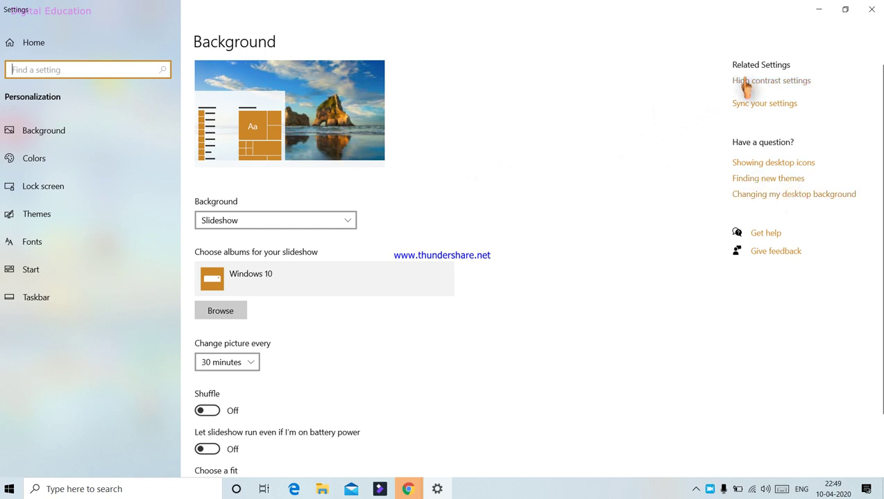
{"action": "left_click", "coordinate": [796, 167]}
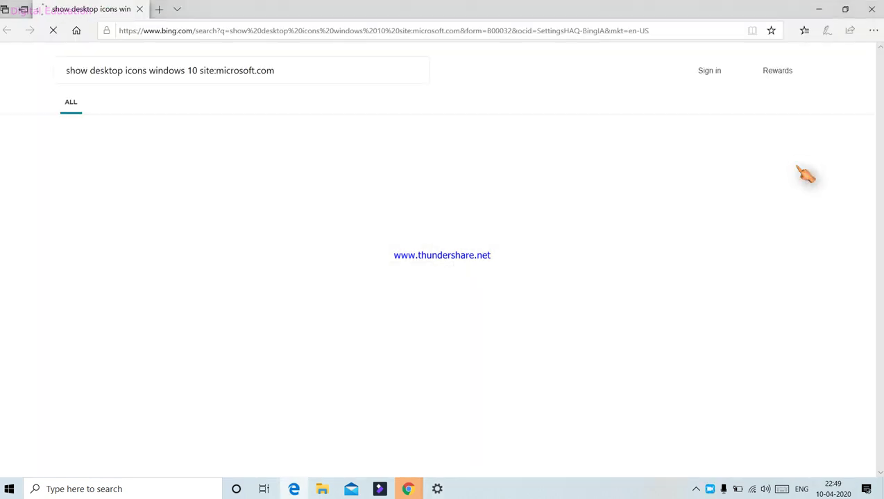
{"action": "left_click", "coordinate": [872, 11]}
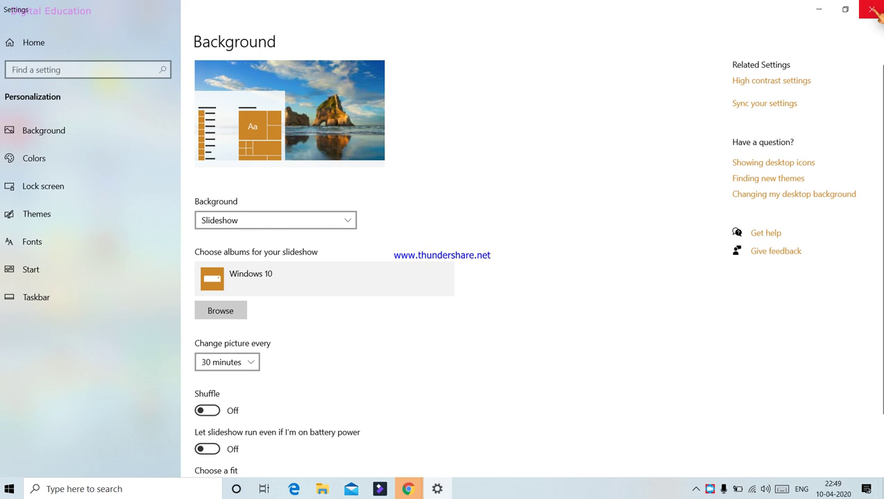
{"action": "left_click", "coordinate": [803, 165]}
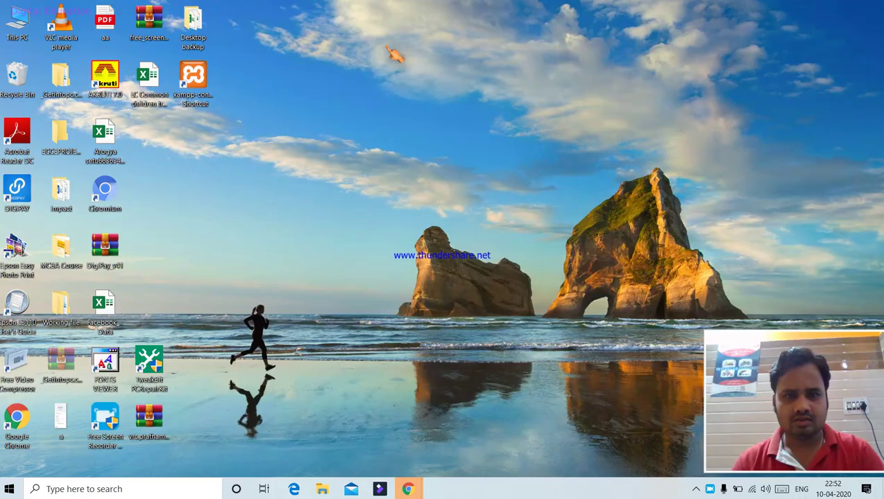
- View the desktop icon settings from the Themes page, minimize Settings to compare with the desktop, and close the dialog
{"action": "right_click", "coordinate": [324, 53]}
{"action": "left_click", "coordinate": [404, 190]}
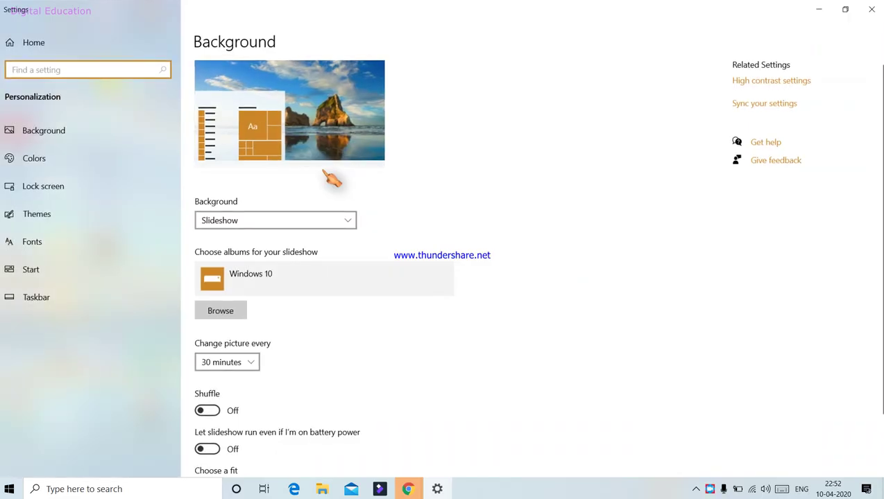
{"action": "left_click", "coordinate": [100, 222]}
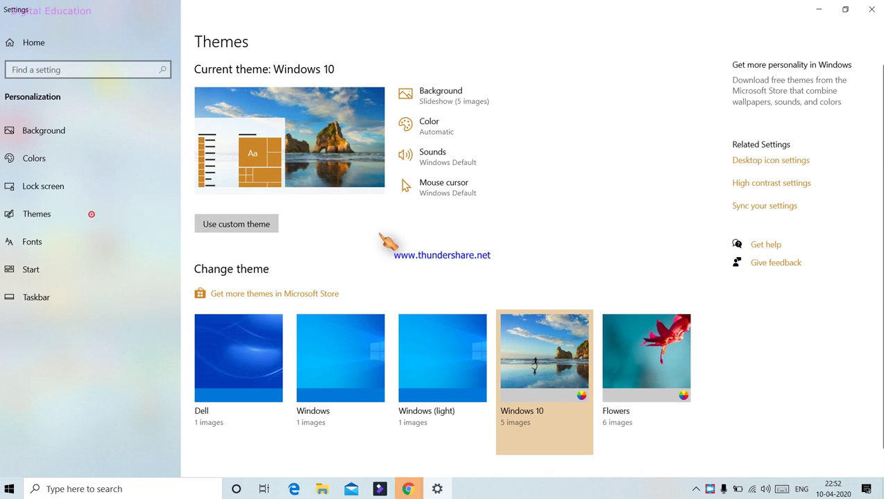
{"action": "left_click", "coordinate": [782, 167]}
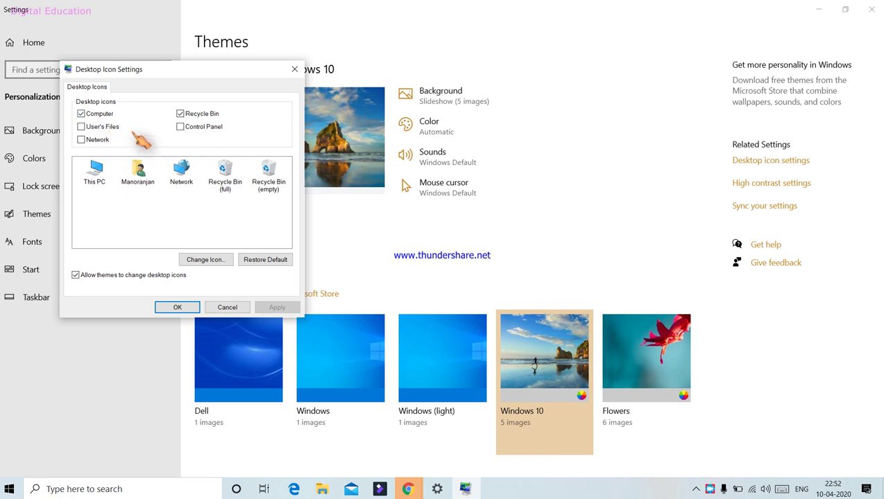
{"action": "left_click", "coordinate": [819, 8]}
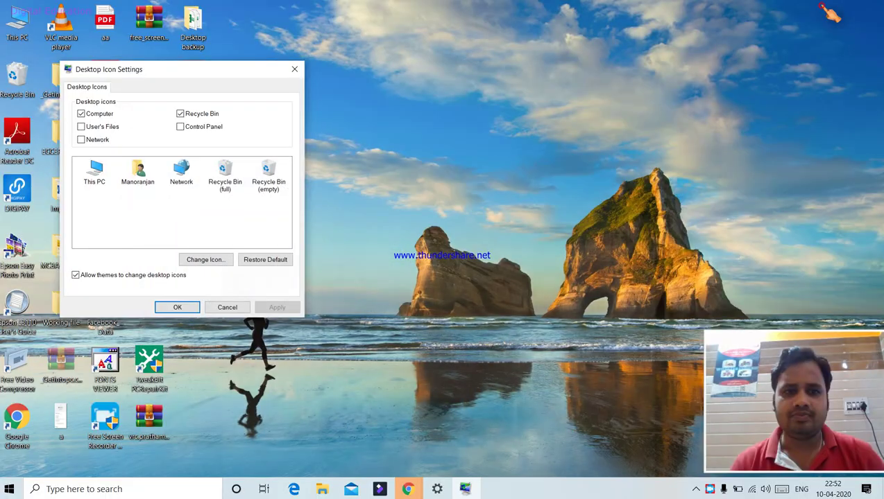
{"action": "left_click", "coordinate": [295, 69]}
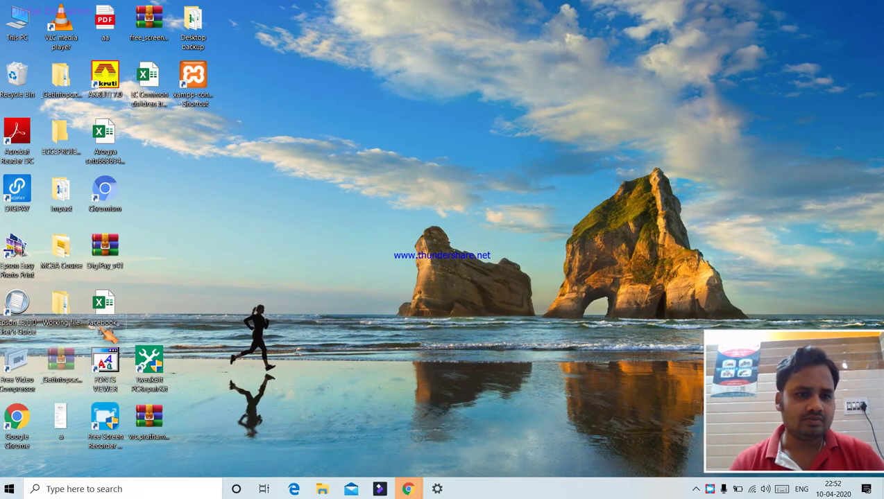
- Restore Settings, enable the Control Panel desktop icon in the desktop icon settings, and minimize Settings to show the desktop
{"action": "left_click", "coordinate": [444, 495]}
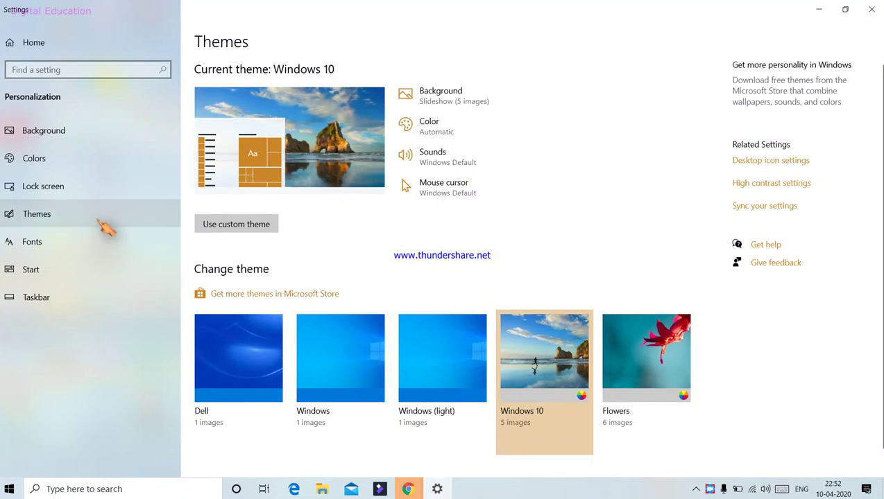
{"action": "left_click", "coordinate": [751, 165]}
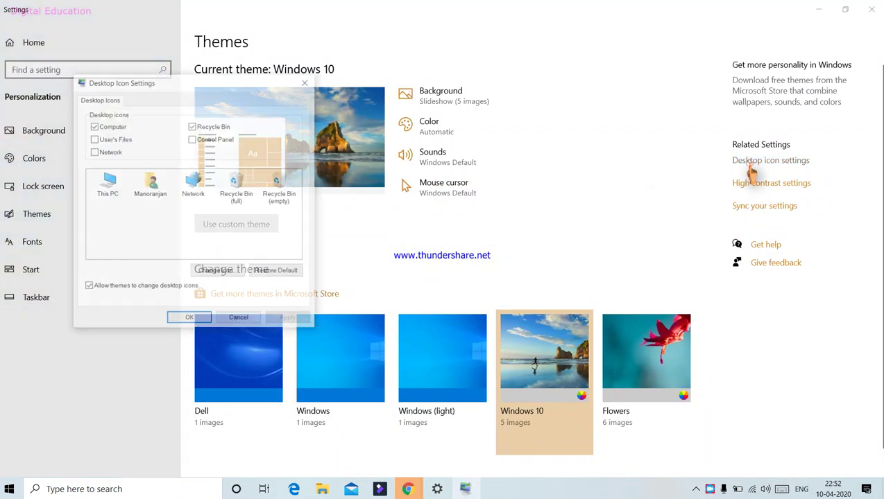
{"action": "left_click", "coordinate": [192, 138]}
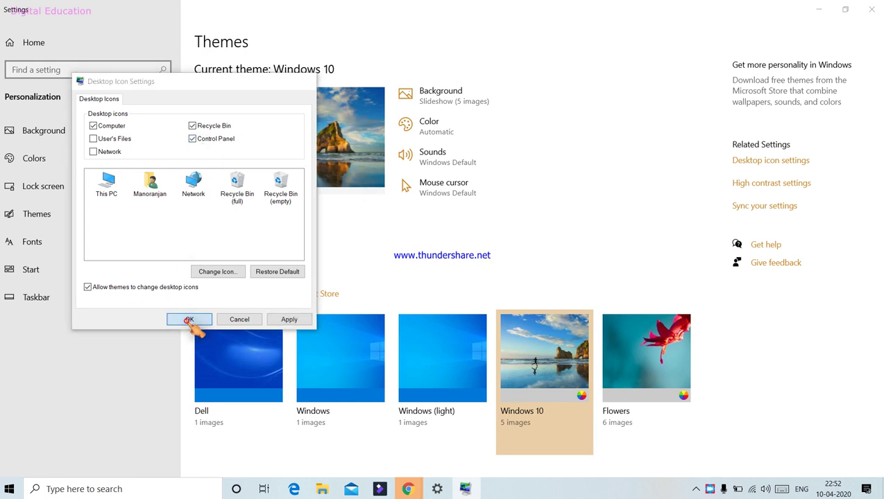
{"action": "left_click", "coordinate": [189, 319]}
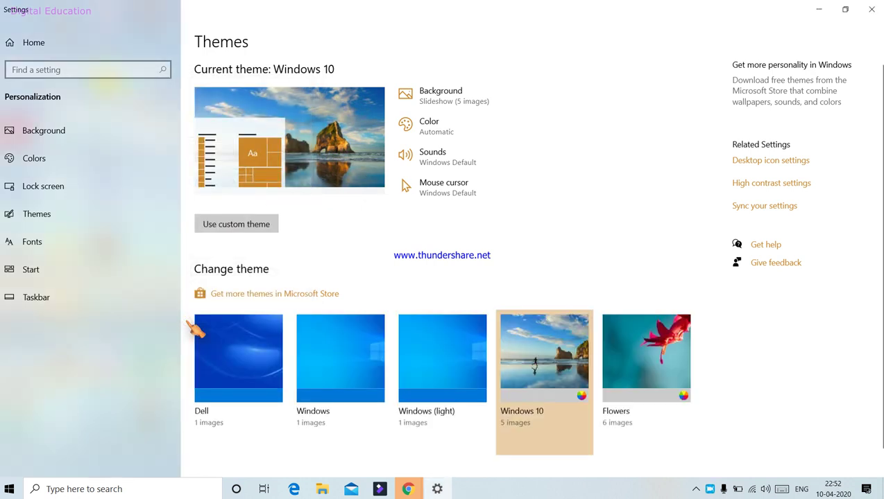
{"action": "left_click", "coordinate": [817, 9]}
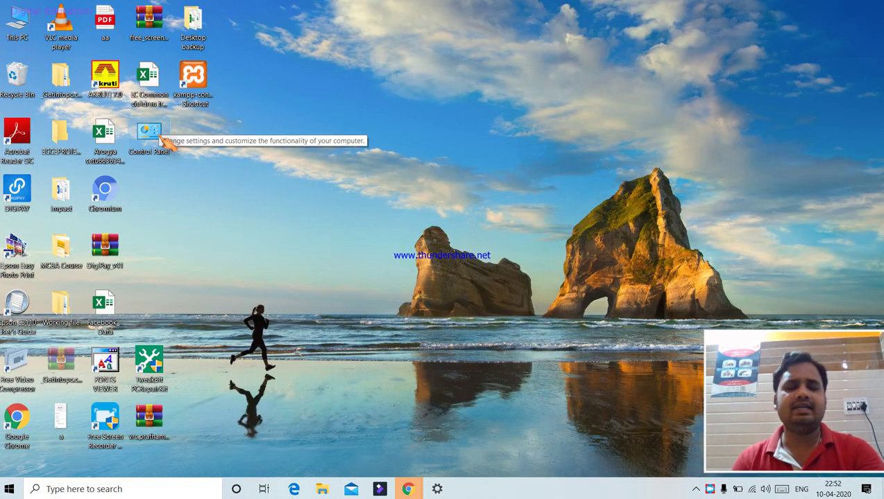
- Open Control Panel from its desktop icon, look over its categories, and close it
{"action": "double_click", "coordinate": [166, 142]}
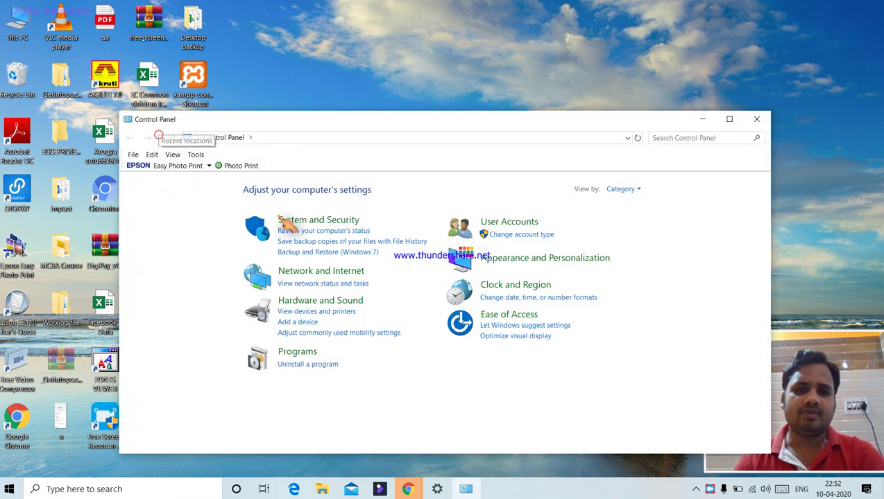
{"action": "left_click", "coordinate": [717, 138]}
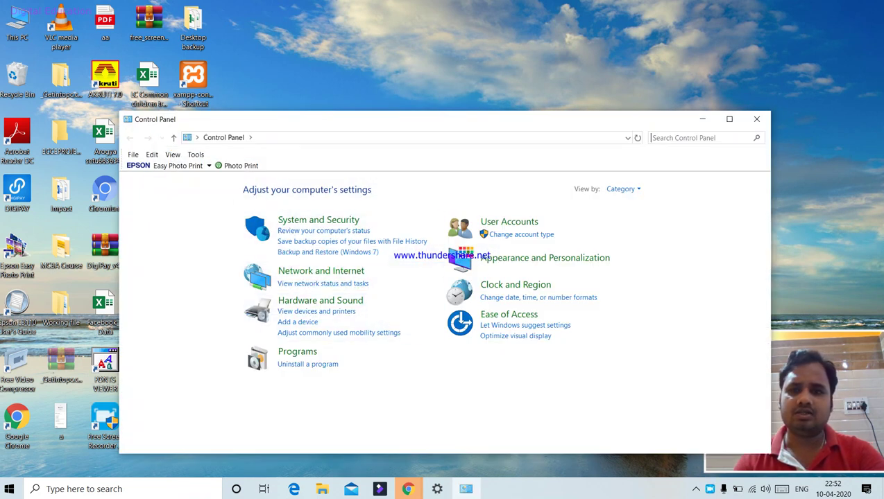
{"action": "left_click", "coordinate": [763, 121]}
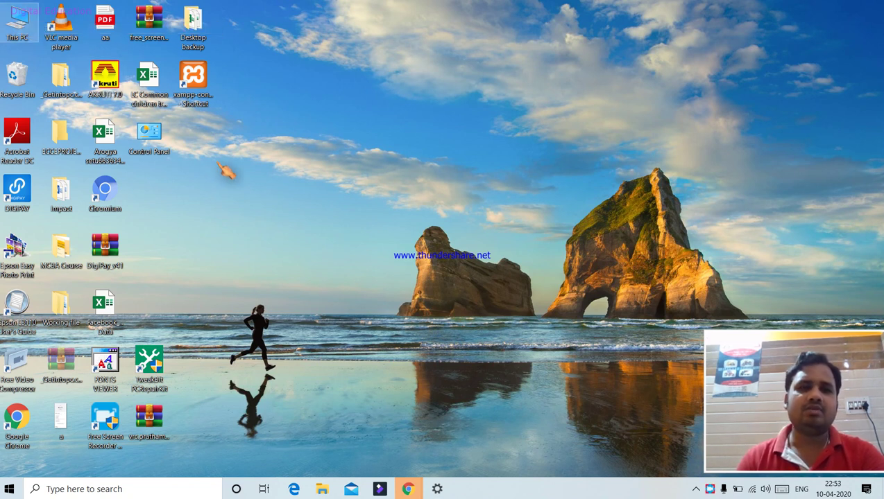
- Reopen the personalization Themes page from the desktop and move the Settings window toward the middle of the screen
{"action": "right_click", "coordinate": [321, 63]}
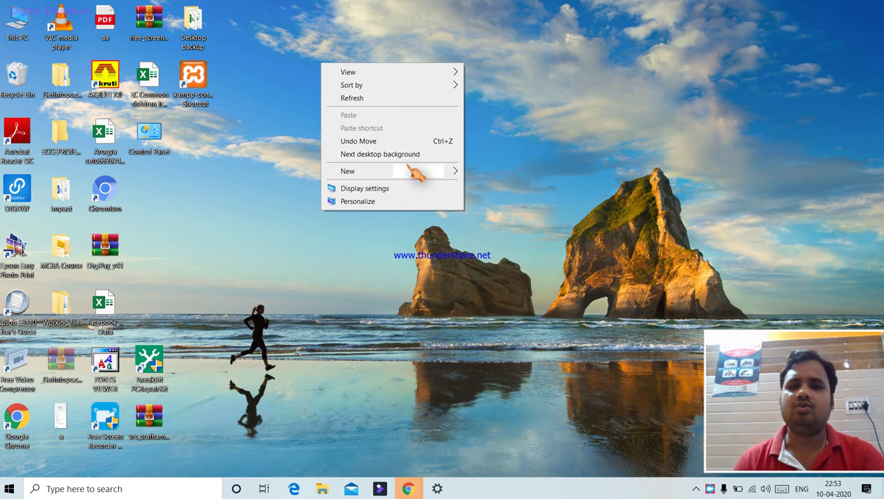
{"action": "mouse_move", "coordinate": [416, 173]}
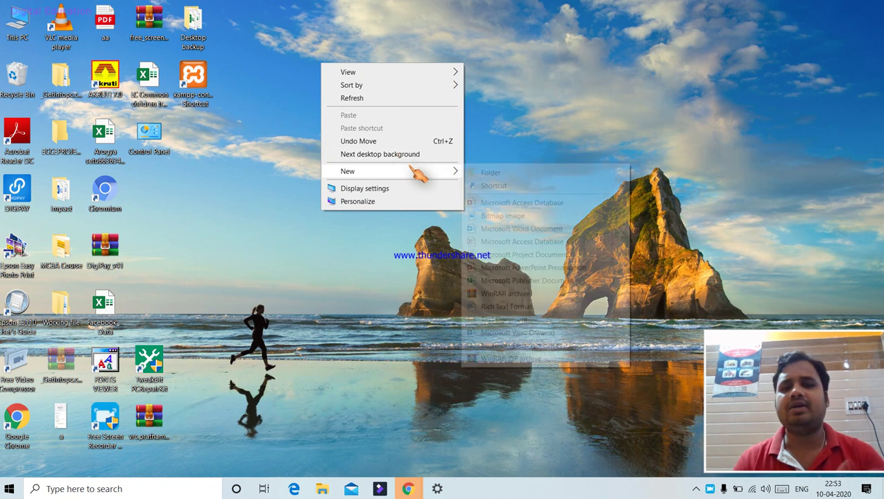
{"action": "left_click", "coordinate": [405, 201]}
{"action": "left_click", "coordinate": [402, 212]}
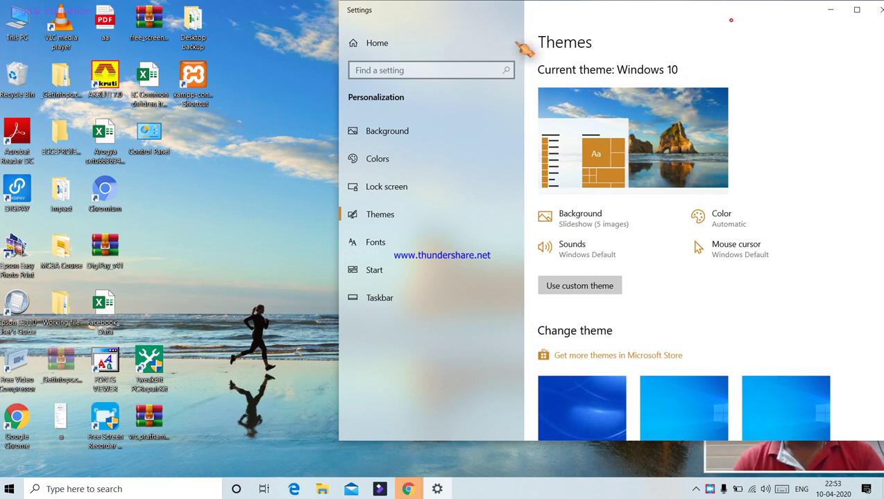
{"action": "left_click_drag", "start_coordinate": [700, 12], "coordinate": [494, 25]}
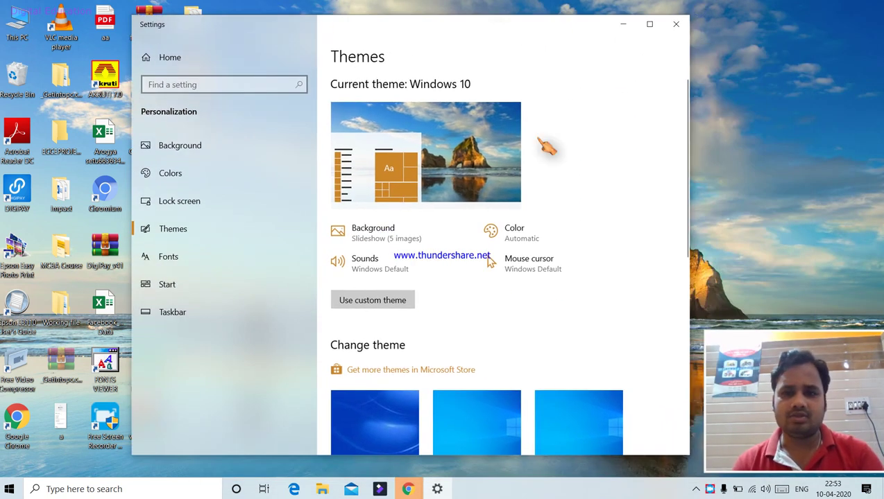
- Maximize Settings, hide the Computer, Recycle Bin and Control Panel desktop icons in the desktop icon settings, and close Settings
{"action": "left_click", "coordinate": [649, 25]}
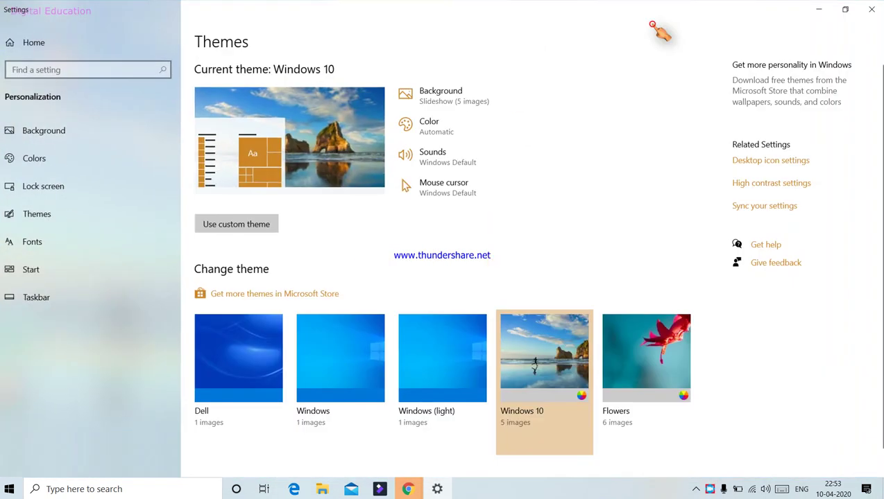
{"action": "left_click", "coordinate": [795, 161]}
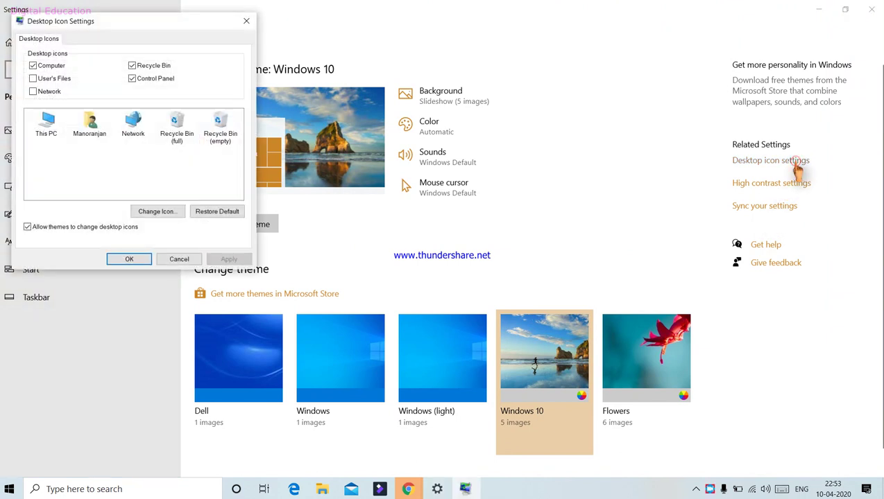
{"action": "left_click", "coordinate": [33, 66]}
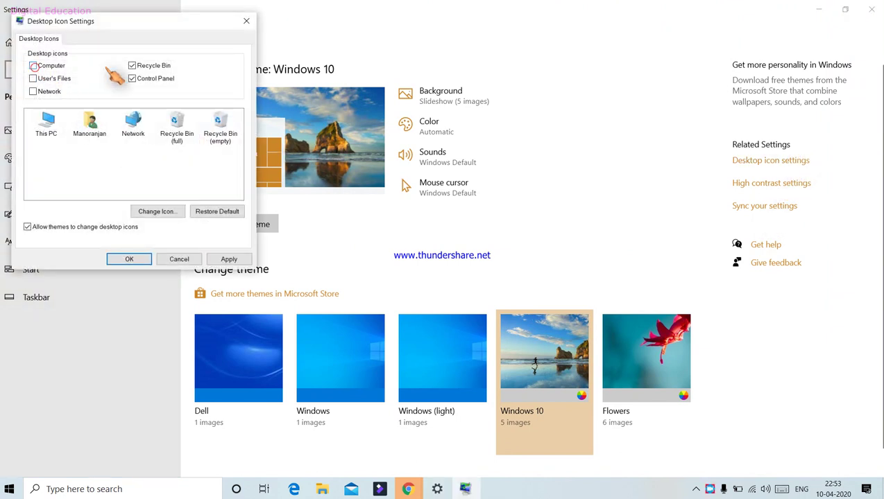
{"action": "left_click", "coordinate": [132, 78]}
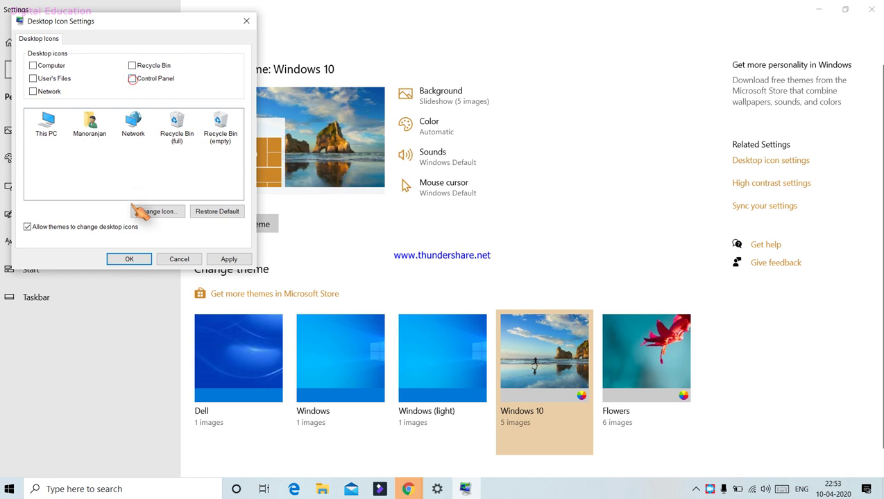
{"action": "left_click", "coordinate": [230, 259]}
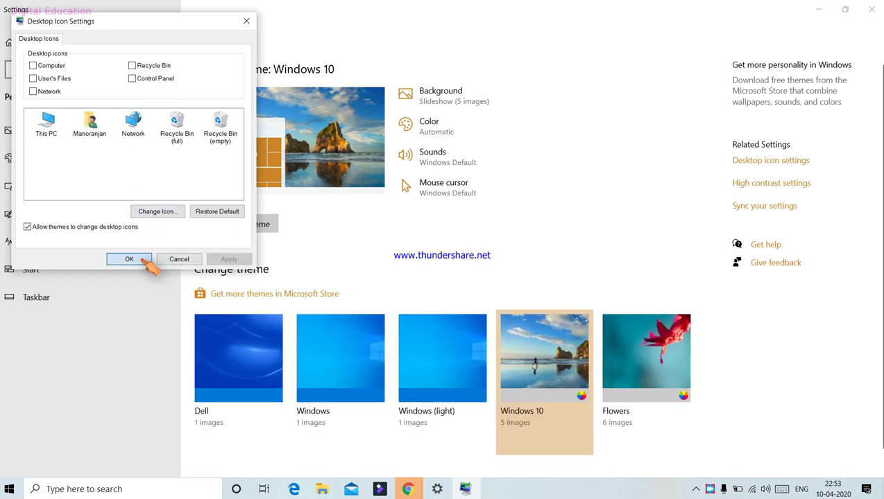
{"action": "left_click", "coordinate": [138, 260]}
{"action": "left_click", "coordinate": [872, 9]}
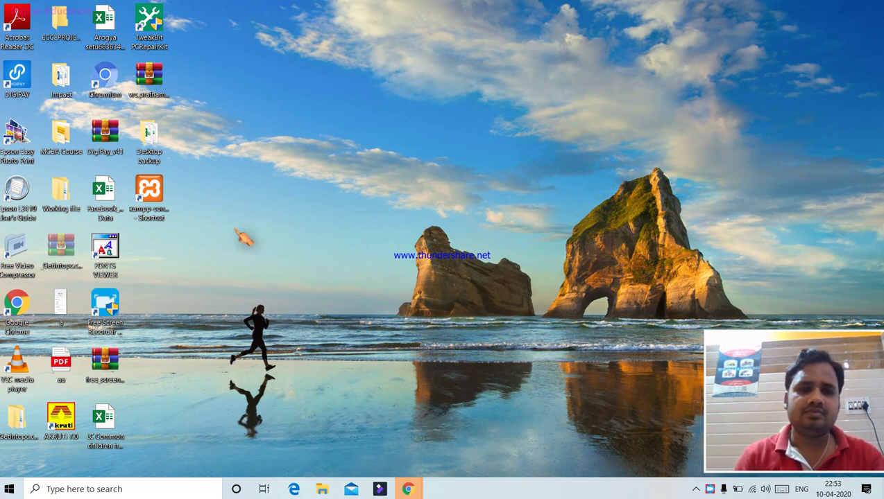
- Reopen the personalization Themes page, enable the Computer and Recycle Bin desktop icons in the desktop icon settings, and close Settings
{"action": "right_click", "coordinate": [326, 128]}
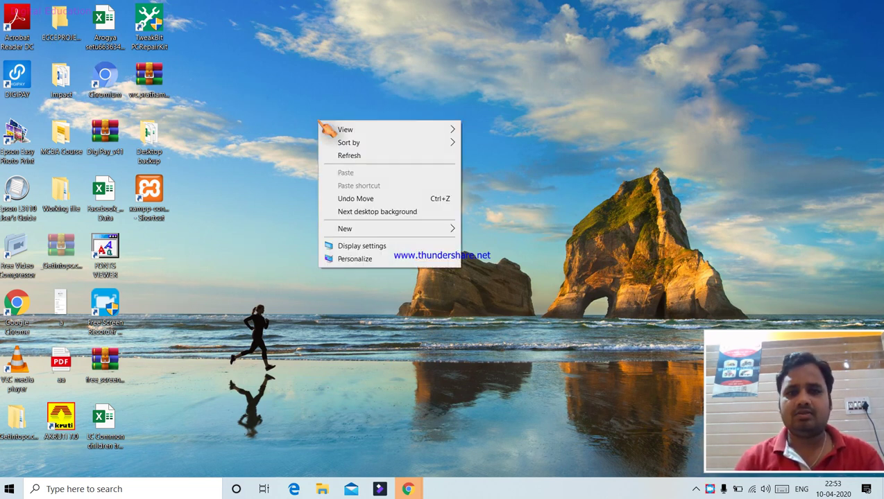
{"action": "left_click", "coordinate": [423, 259]}
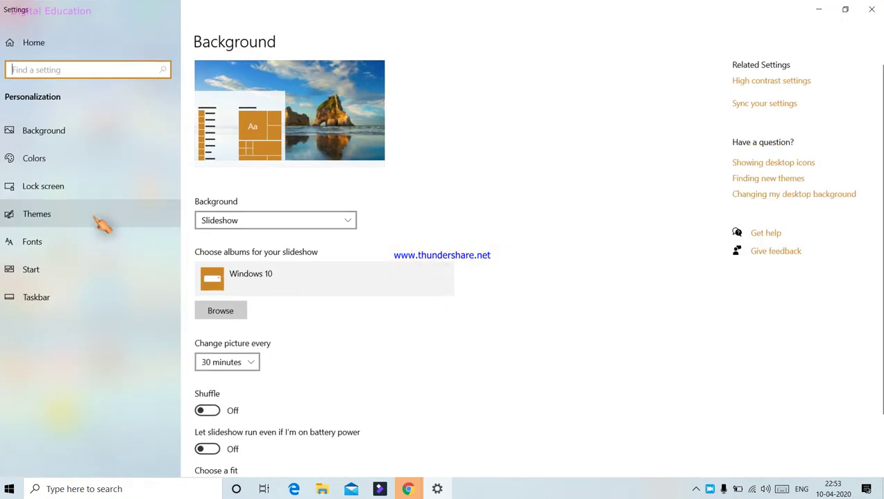
{"action": "left_click", "coordinate": [93, 216]}
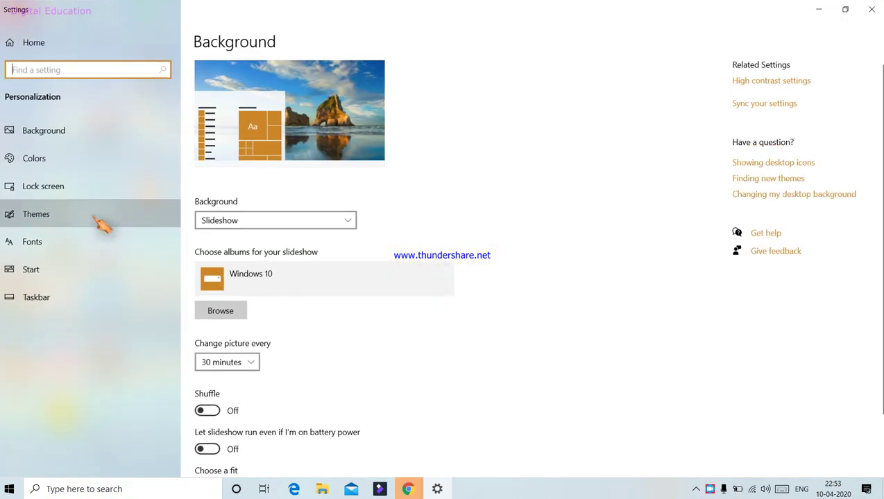
{"action": "left_click", "coordinate": [751, 164]}
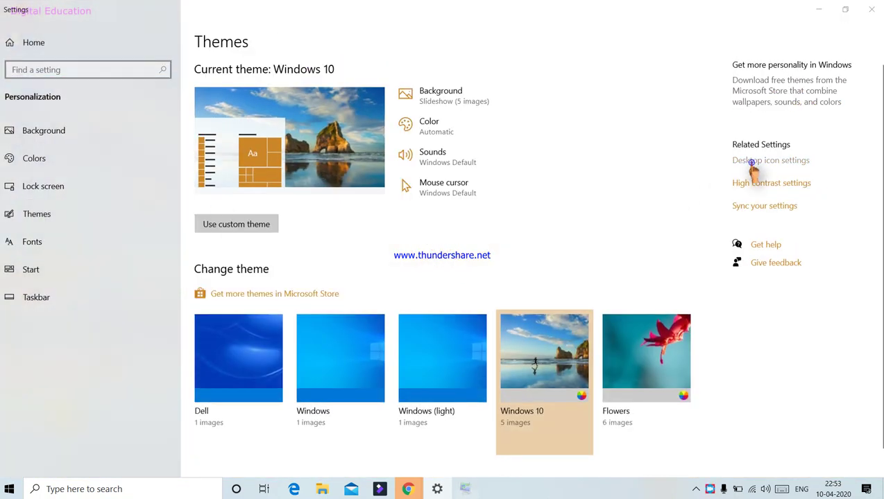
{"action": "left_click", "coordinate": [45, 78]}
{"action": "left_click", "coordinate": [143, 77]}
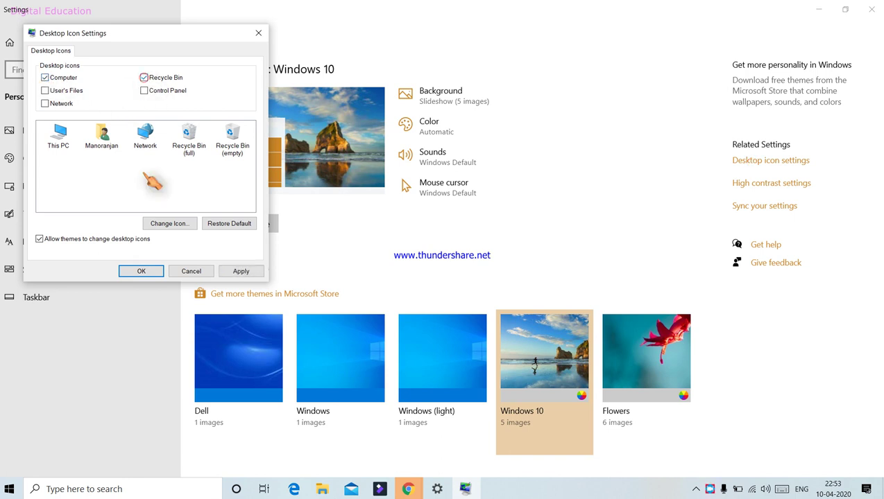
{"action": "left_click", "coordinate": [239, 271]}
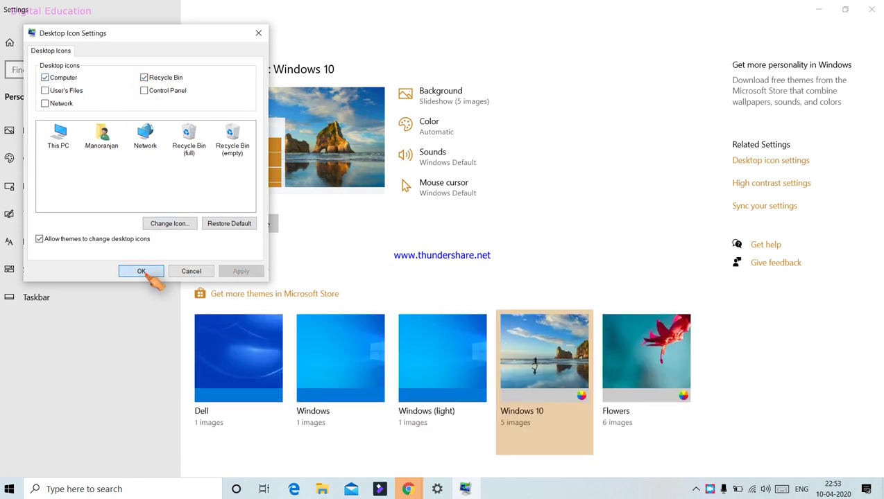
{"action": "left_click", "coordinate": [143, 272]}
{"action": "left_click", "coordinate": [871, 10]}
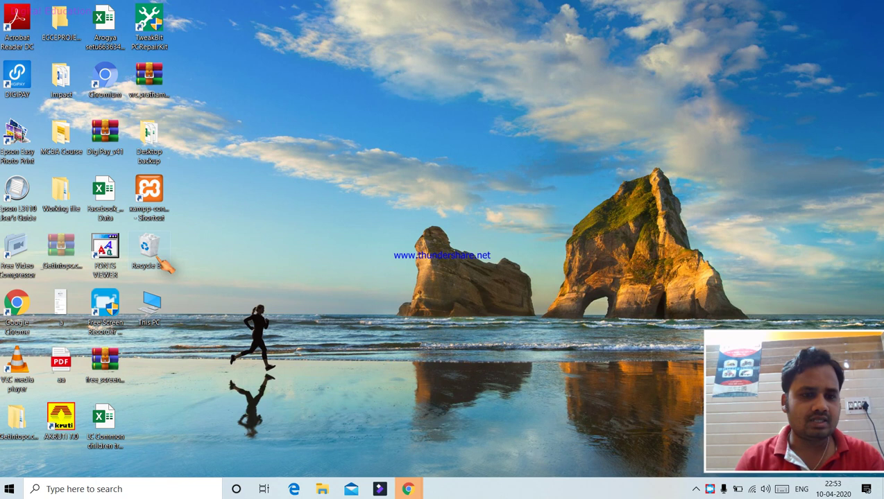
- Sort the desktop icons by name
{"action": "right_click", "coordinate": [298, 86]}
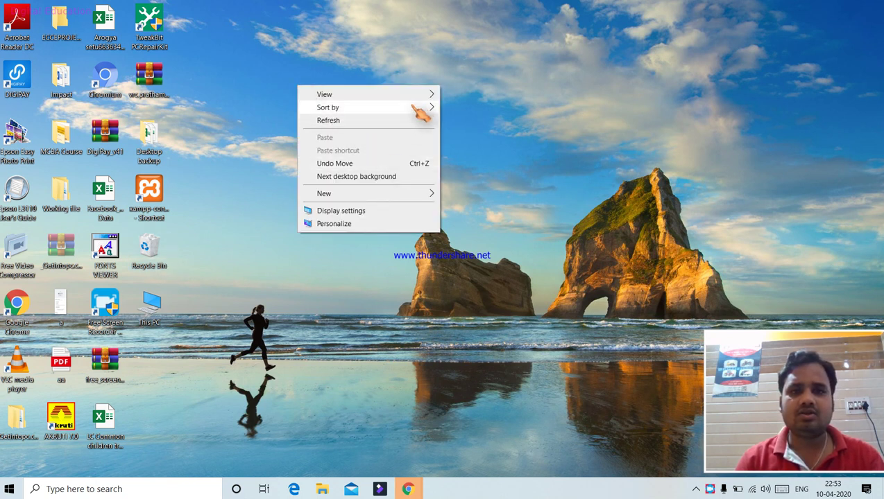
{"action": "mouse_move", "coordinate": [420, 111]}
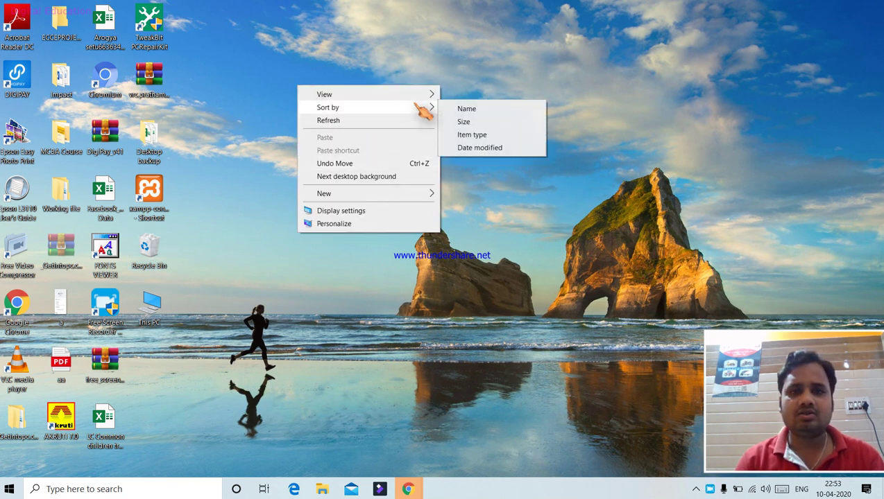
{"action": "left_click", "coordinate": [477, 111]}
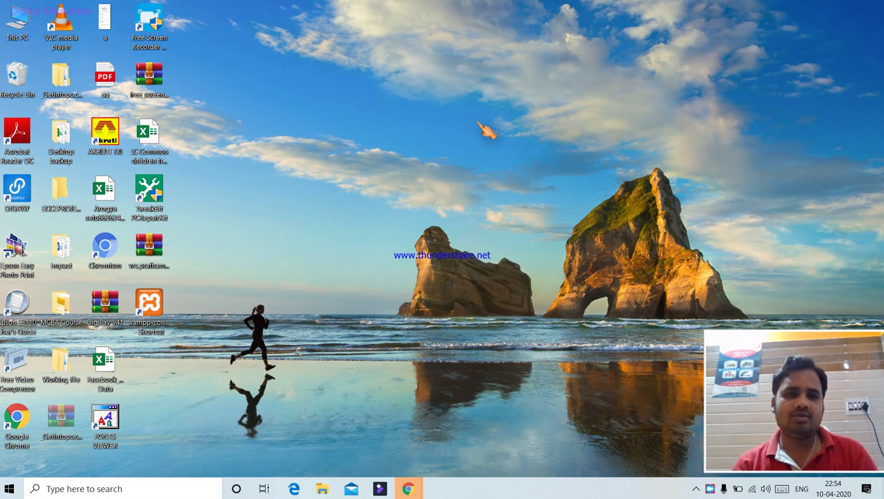
- Open This PC from the desktop, look over its folders and drives, and minimize the window
{"action": "double_click", "coordinate": [20, 34]}
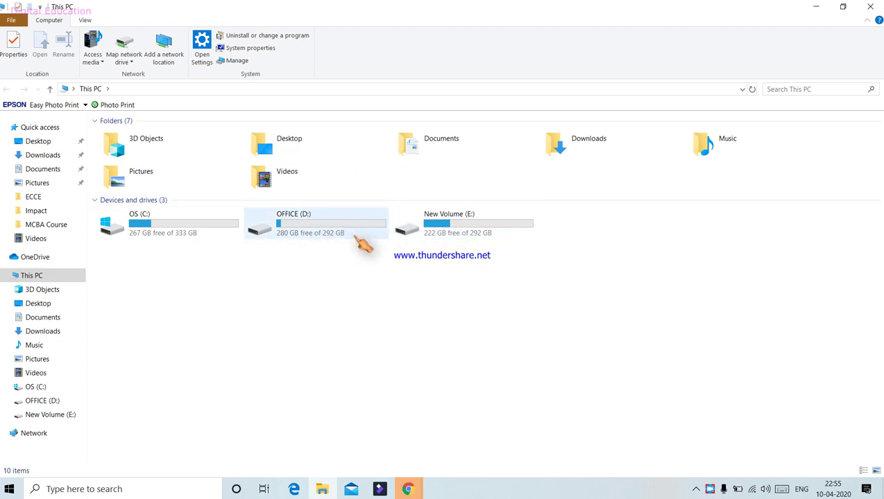
{"action": "left_click", "coordinate": [816, 7]}
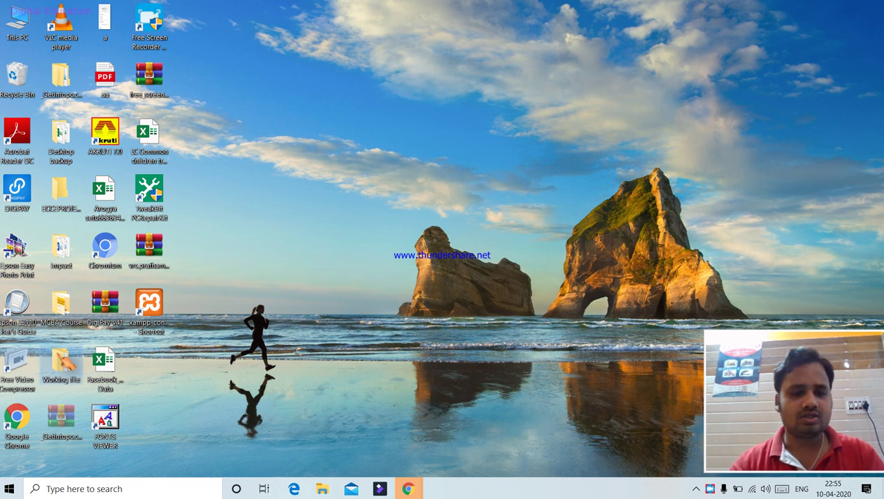
- Copy the Working file folder from the desktop into the OFFICE (D:) drive and close the File Explorer window
{"action": "right_click", "coordinate": [61, 362]}
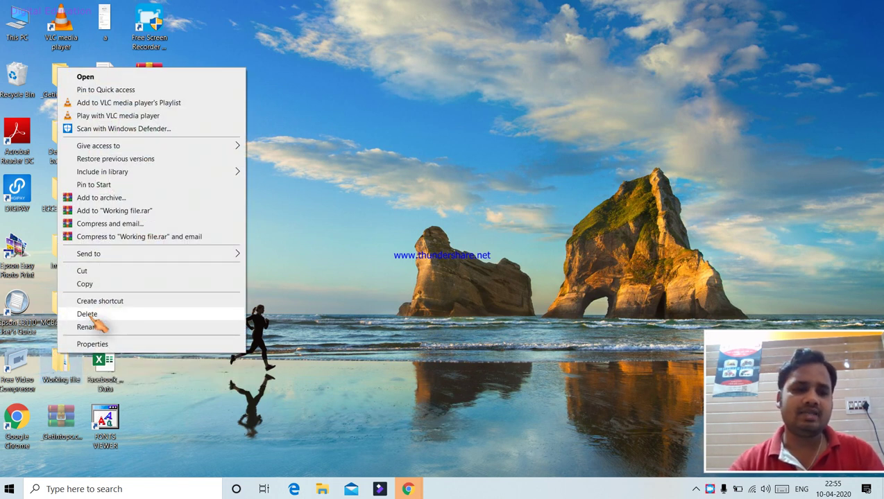
{"action": "left_click", "coordinate": [129, 285]}
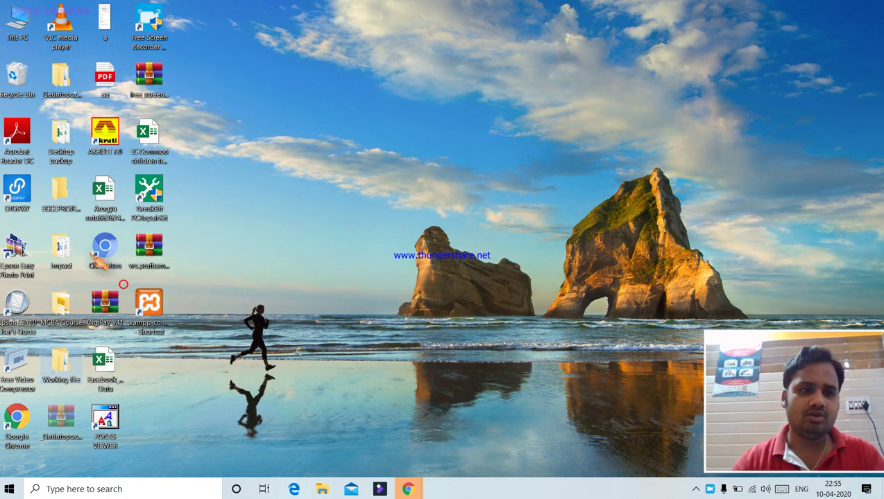
{"action": "double_click", "coordinate": [21, 33]}
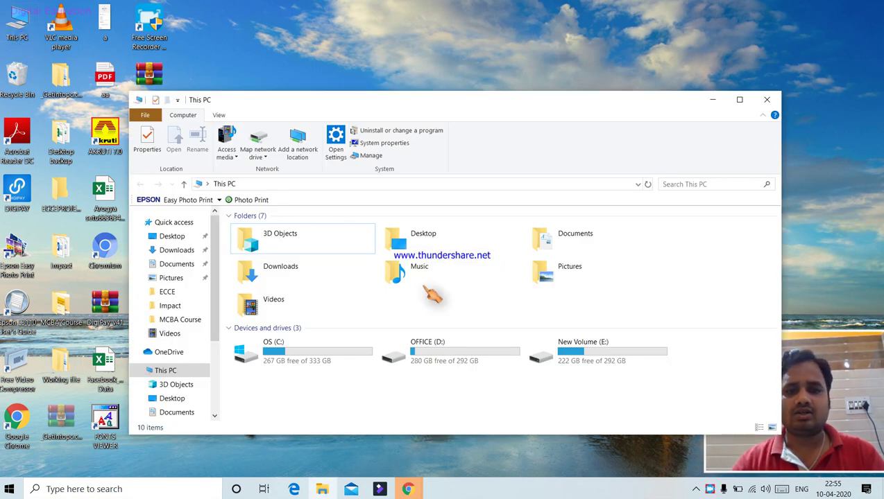
{"action": "left_click", "coordinate": [741, 101]}
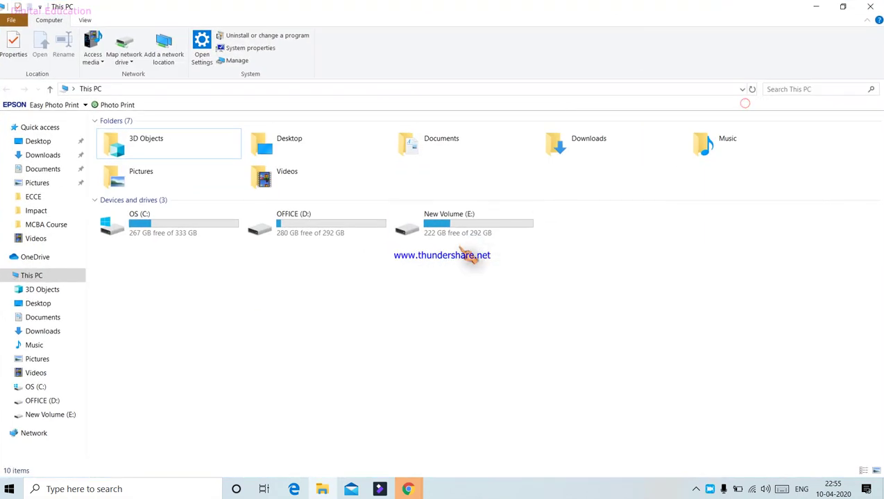
{"action": "double_click", "coordinate": [371, 225]}
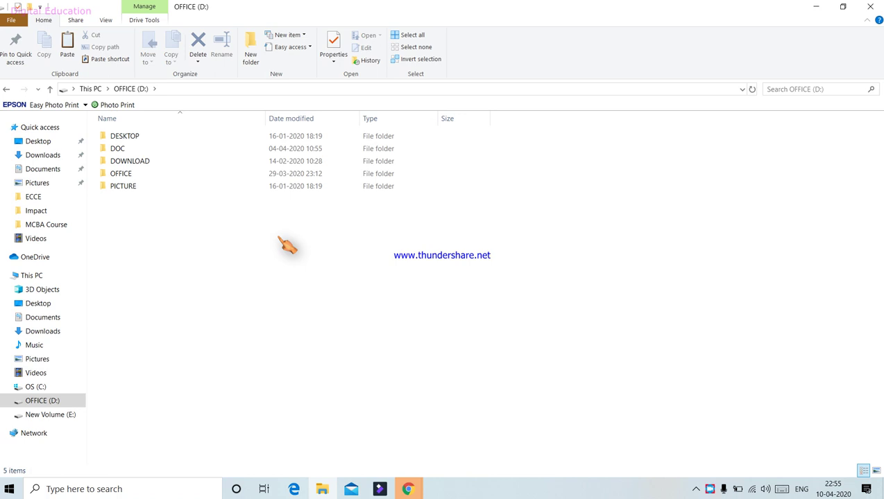
{"action": "key", "text": "ctrl+v"}
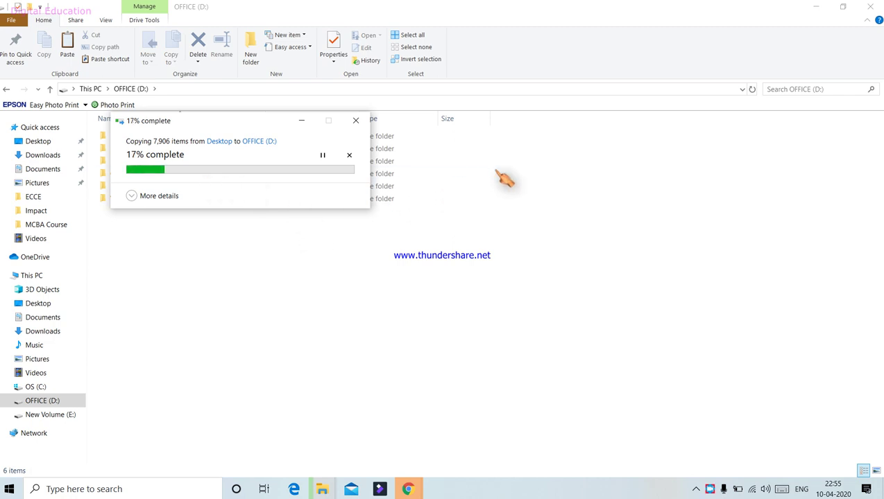
{"action": "left_click", "coordinate": [870, 7]}
{"action": "left_click", "coordinate": [870, 7]}
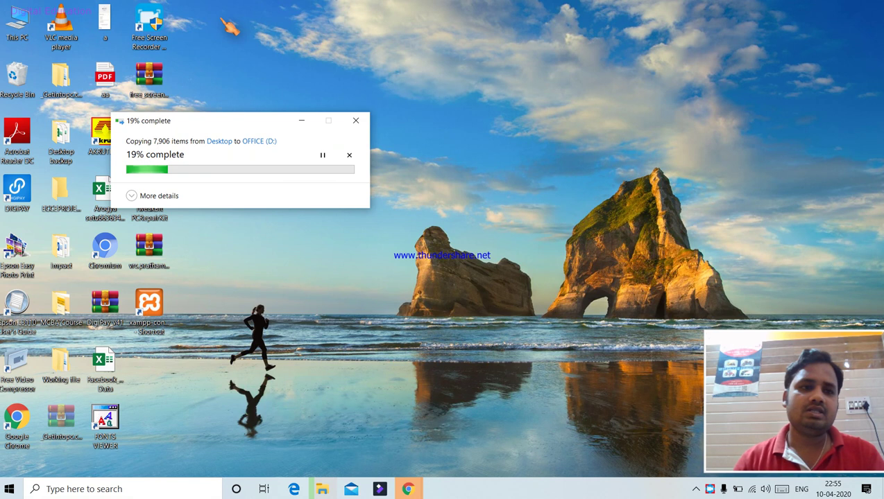
- Open This PC, view the contents of the OFFICE (D:) drive, go back, and examine the space on each drive
{"action": "double_click", "coordinate": [18, 24]}
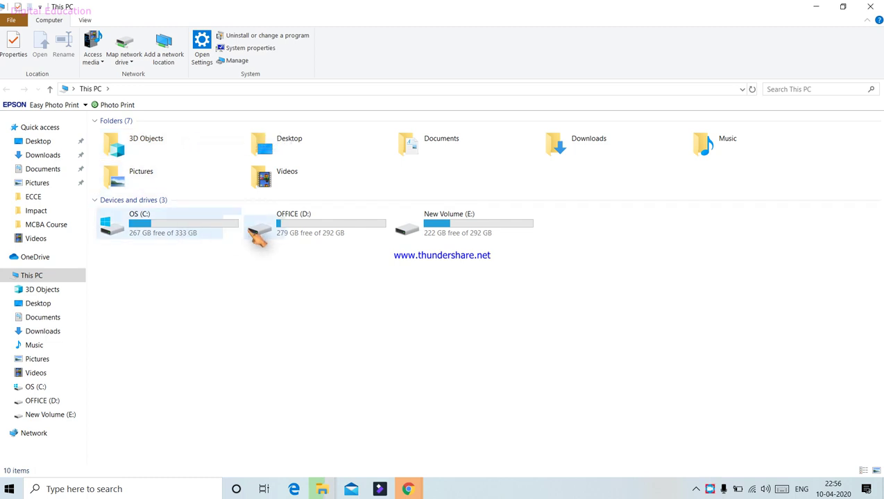
{"action": "double_click", "coordinate": [338, 236]}
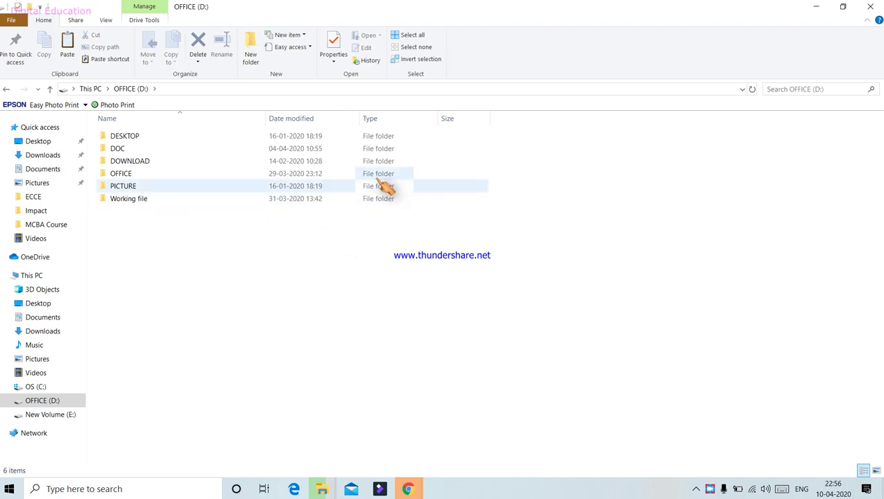
{"action": "left_click", "coordinate": [7, 88]}
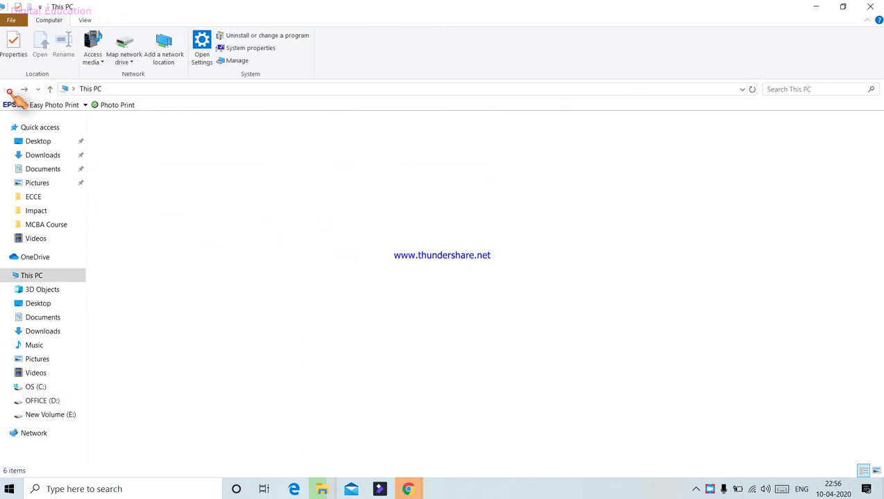
{"action": "mouse_move", "coordinate": [192, 236]}
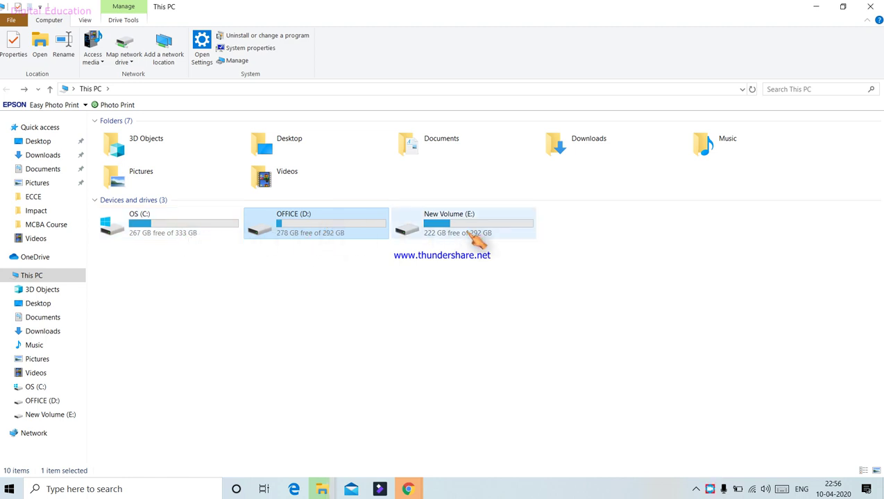
{"action": "mouse_move", "coordinate": [451, 234]}
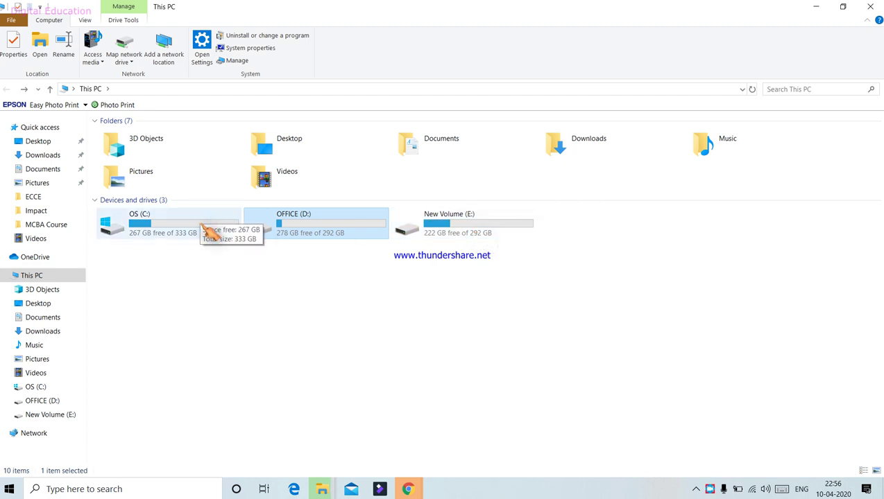
{"action": "left_click", "coordinate": [416, 327]}
- Browse the New Volume (E:) drive and its Fdrive folder, and return to This PC
{"action": "double_click", "coordinate": [517, 226]}
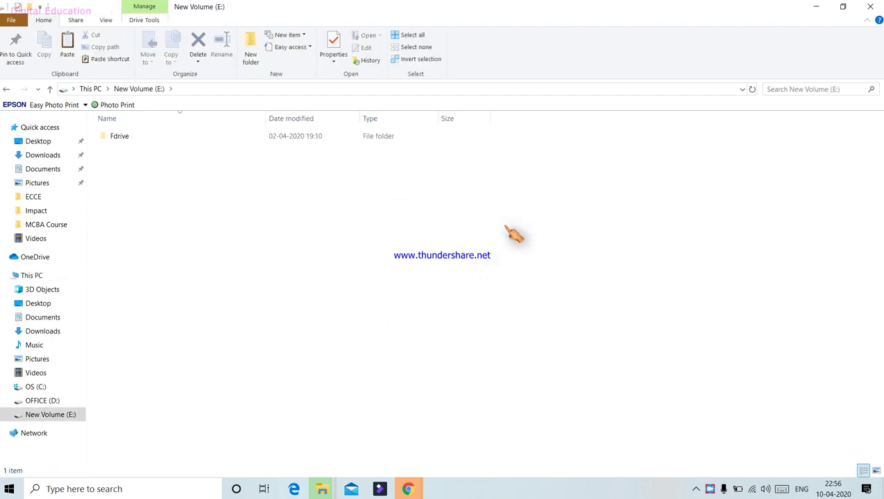
{"action": "left_click", "coordinate": [149, 139]}
{"action": "double_click", "coordinate": [148, 139]}
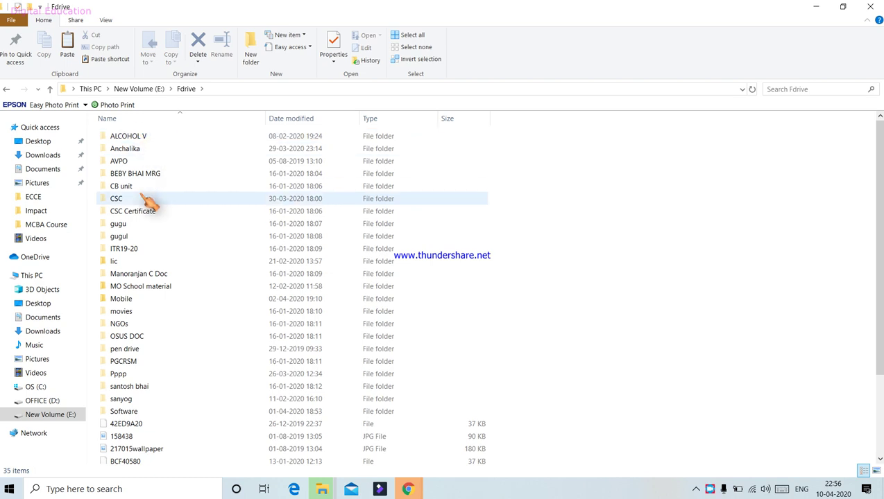
{"action": "left_click", "coordinate": [7, 88]}
{"action": "left_click", "coordinate": [7, 89]}
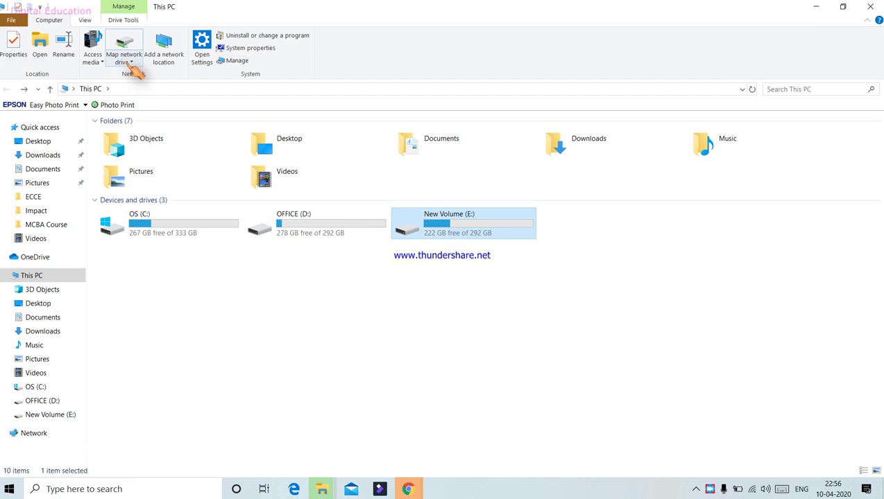
- Open the selected New Volume (E:) drive with the Open command and go back to This PC
{"action": "left_click", "coordinate": [38, 52]}
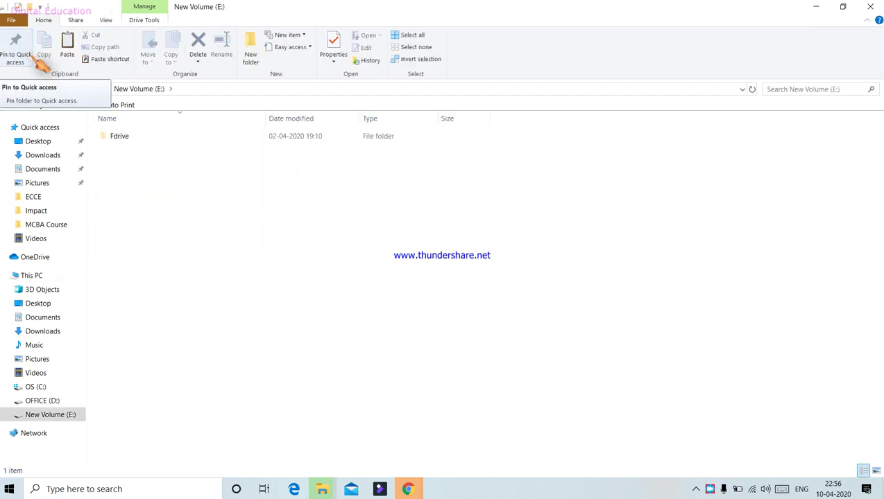
{"action": "left_click", "coordinate": [7, 90]}
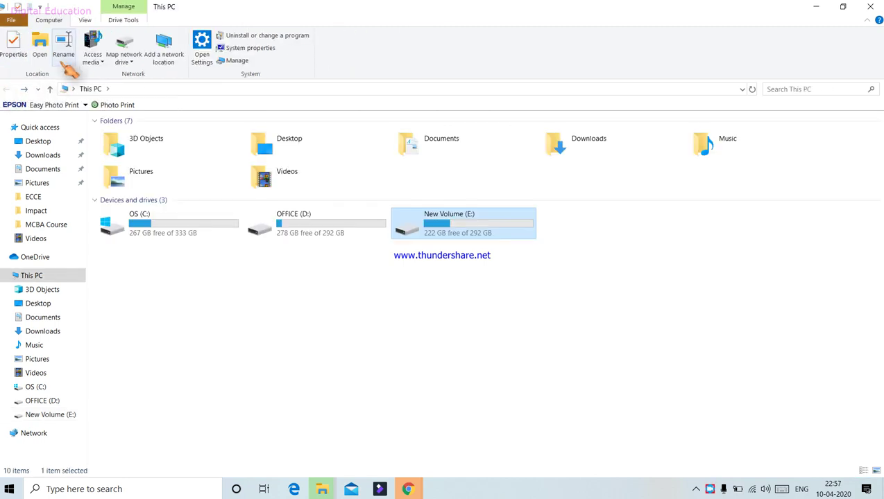
- Try the Rename command on the New Volume (E:) and OFFICE (D:) drives, cancelling without entering new names
{"action": "left_click", "coordinate": [63, 55]}
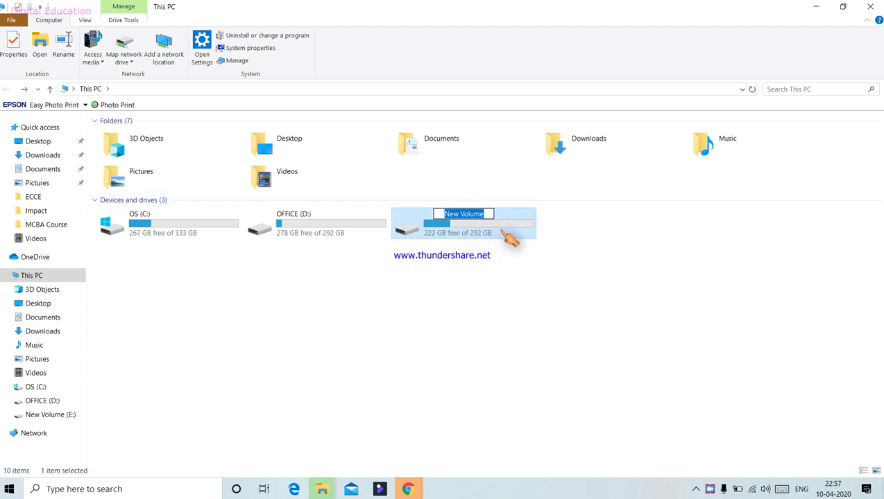
{"action": "left_click", "coordinate": [591, 213]}
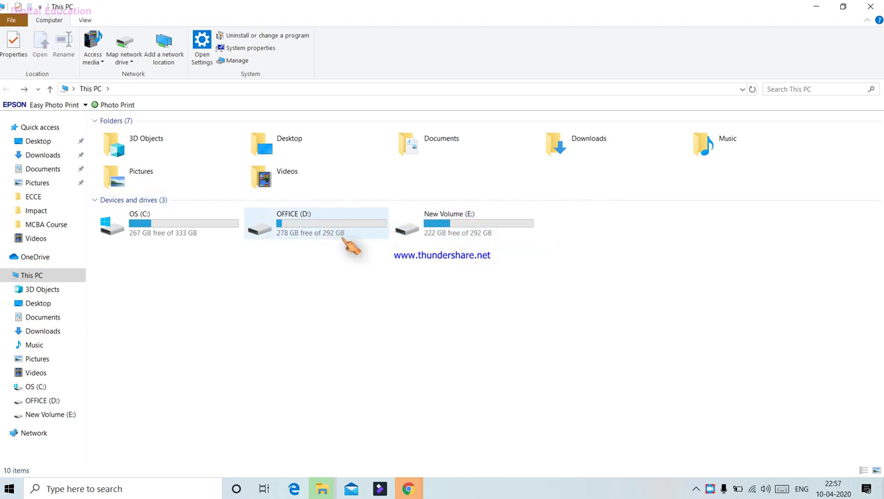
{"action": "left_click", "coordinate": [309, 178]}
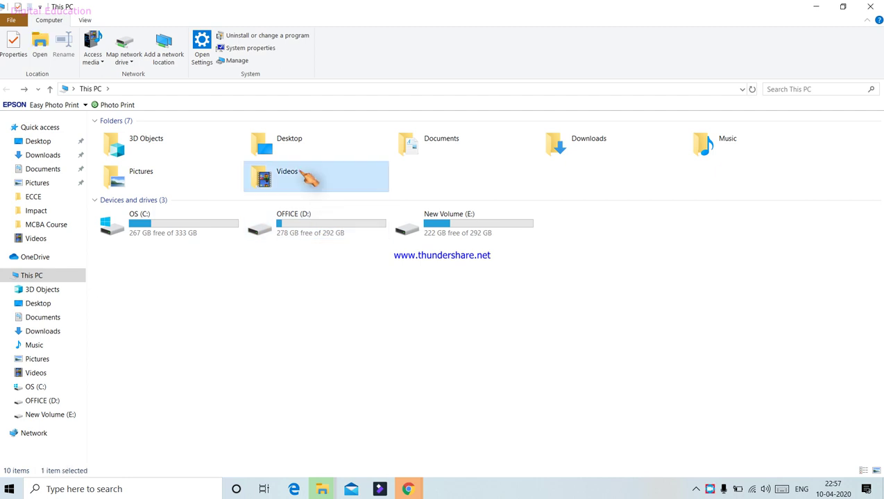
{"action": "left_click", "coordinate": [305, 229]}
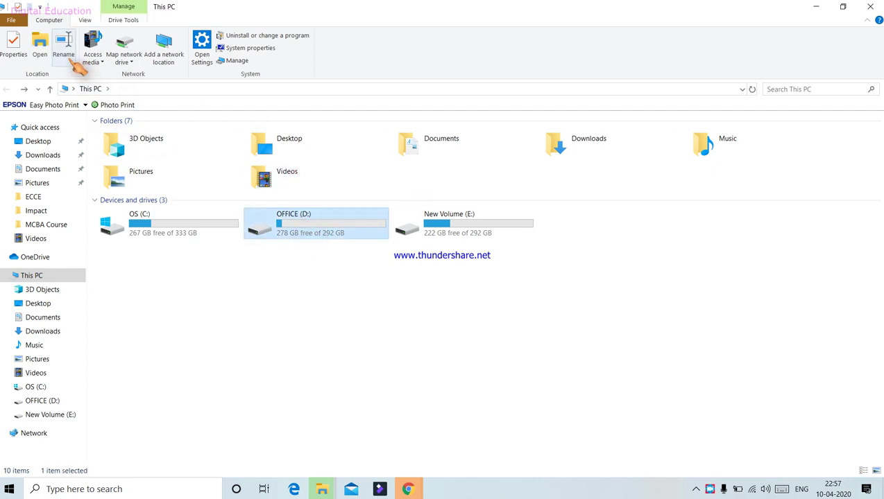
{"action": "left_click", "coordinate": [64, 53]}
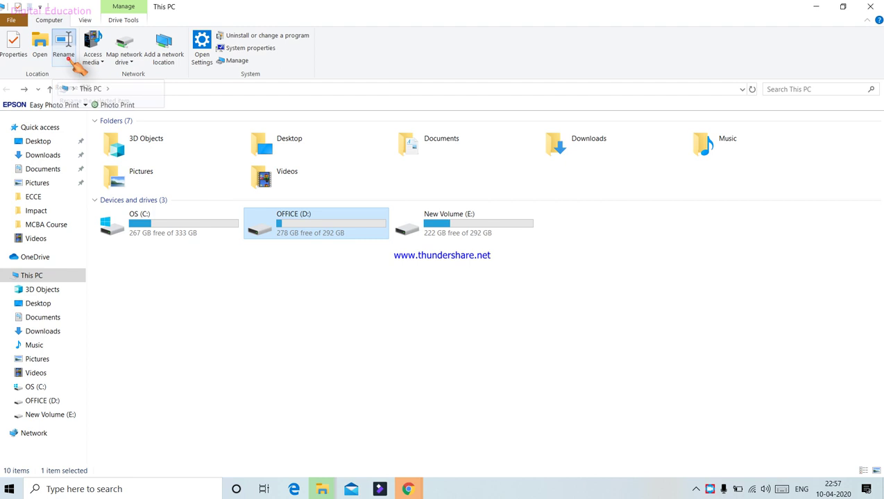
{"action": "left_click", "coordinate": [365, 266]}
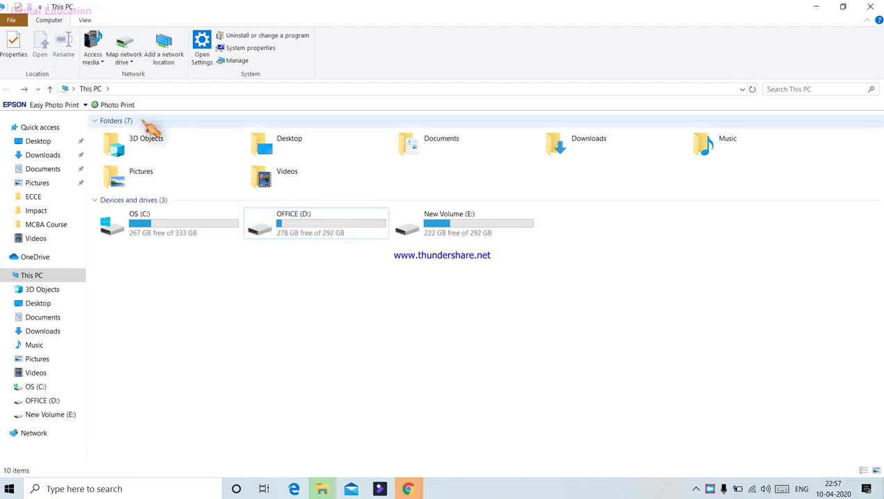
- Try the Extra large icons and Small icons layouts in This PC, and return to Tiles
{"action": "left_click", "coordinate": [86, 20]}
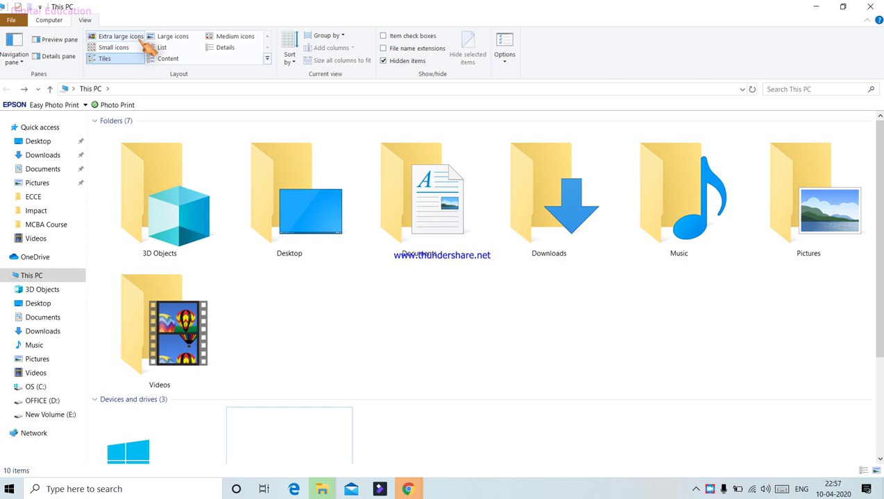
{"action": "left_click", "coordinate": [121, 38]}
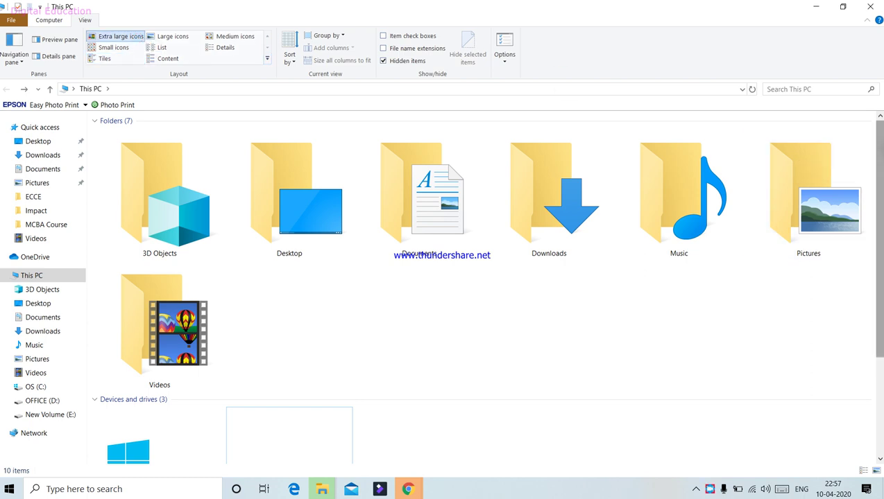
{"action": "scroll", "coordinate": [489, 286], "scroll_direction": "down", "scroll_amount": 1}
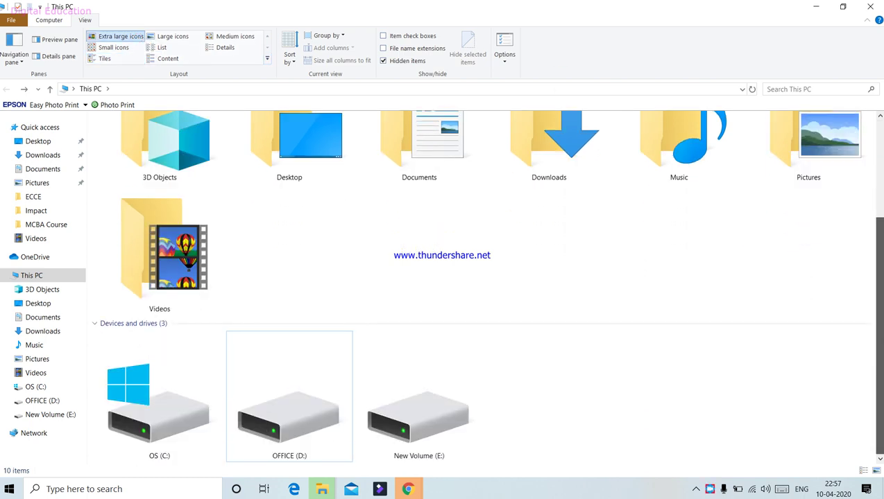
{"action": "left_click", "coordinate": [122, 48]}
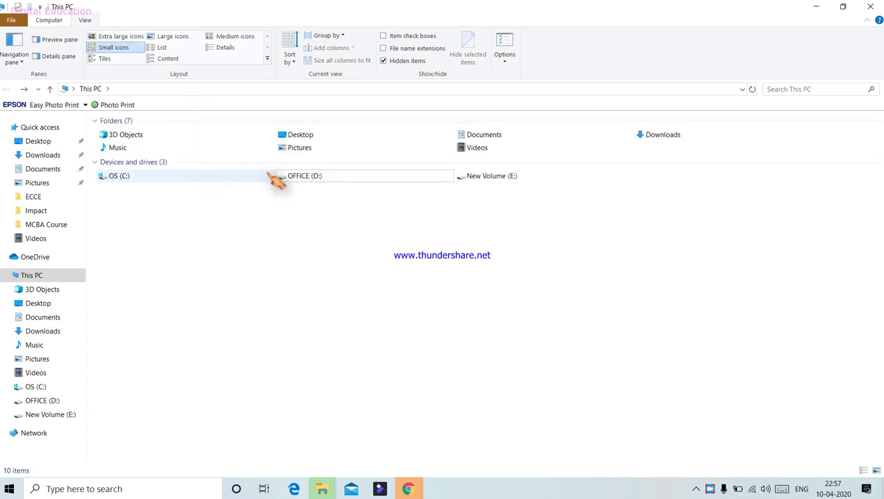
{"action": "left_click", "coordinate": [113, 59]}
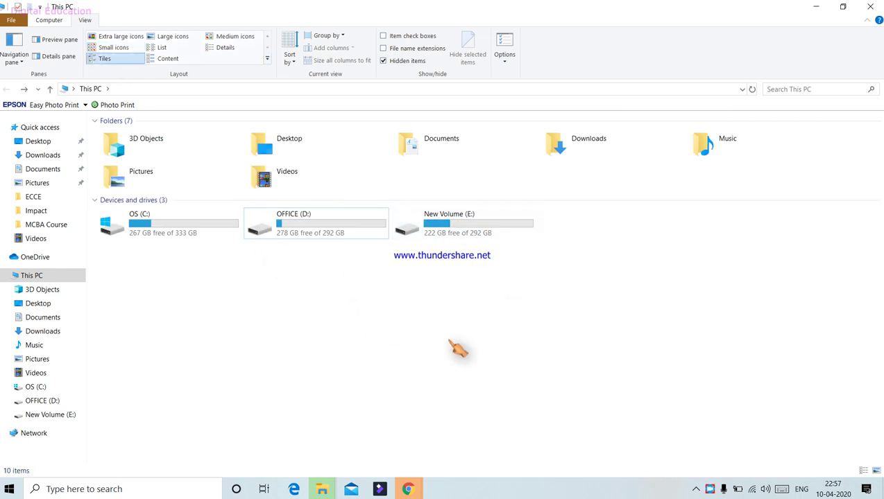
- Compare the Large icons, List, Medium icons and Content layouts in This PC, and restore the Tiles layout
{"action": "left_click", "coordinate": [175, 37]}
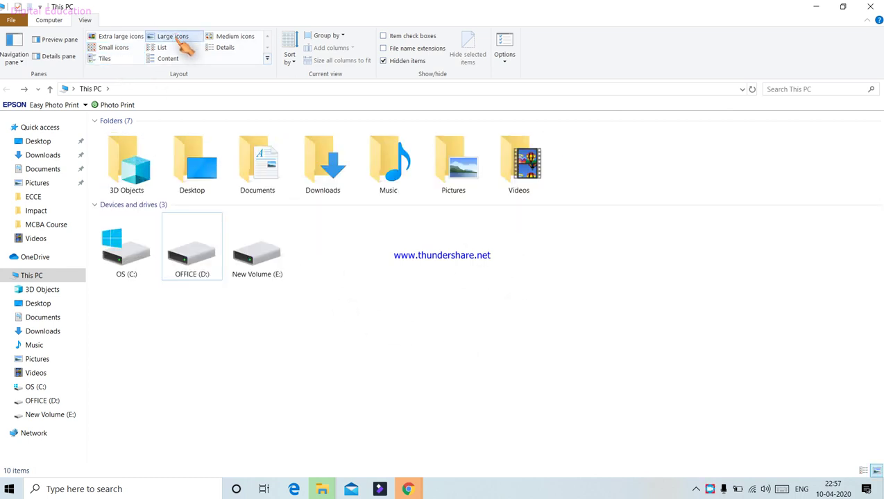
{"action": "left_click", "coordinate": [162, 48]}
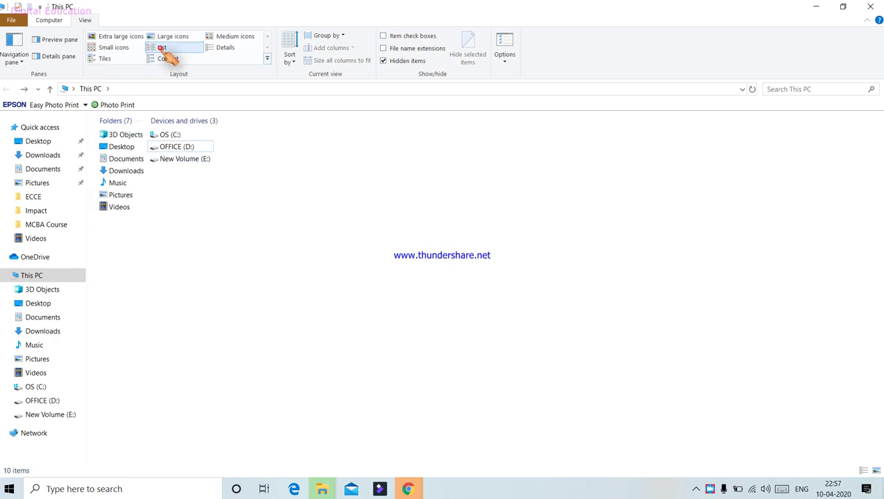
{"action": "left_click", "coordinate": [244, 36]}
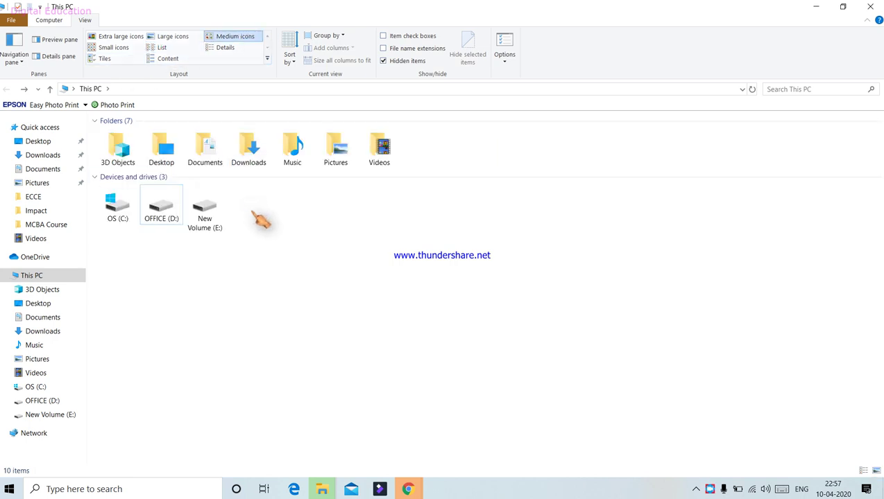
{"action": "left_click", "coordinate": [108, 59]}
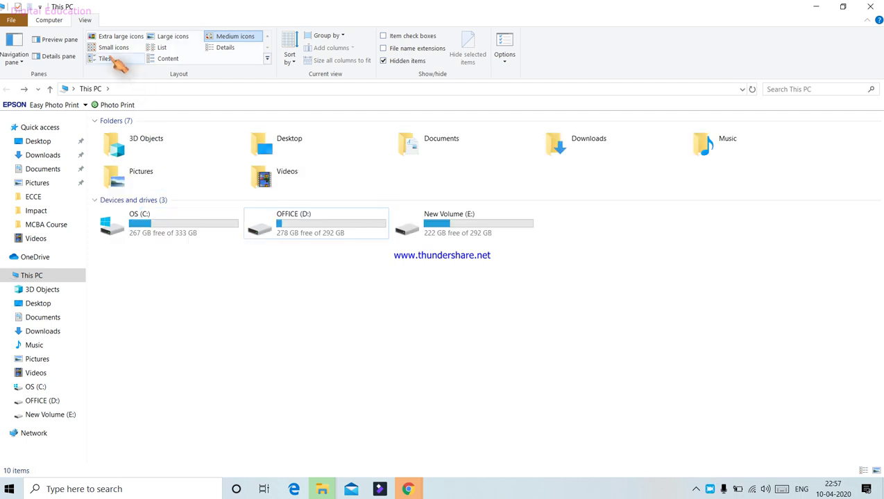
{"action": "left_click", "coordinate": [164, 59]}
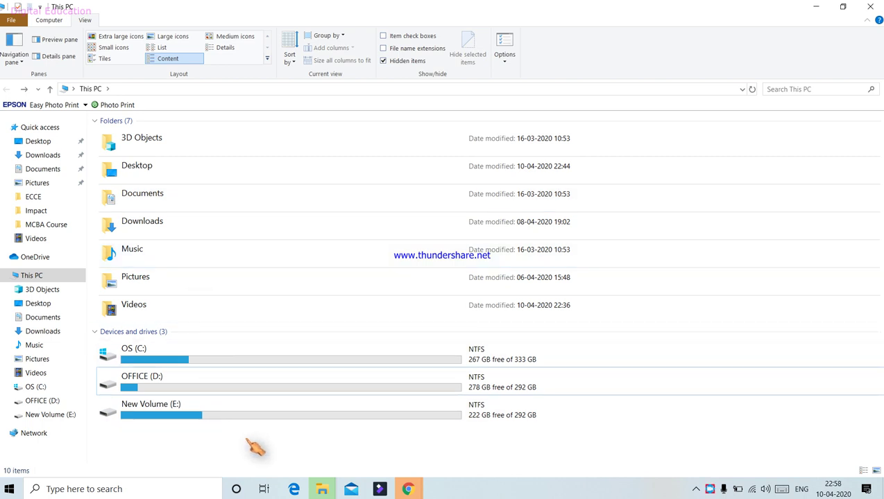
{"action": "left_click", "coordinate": [105, 59]}
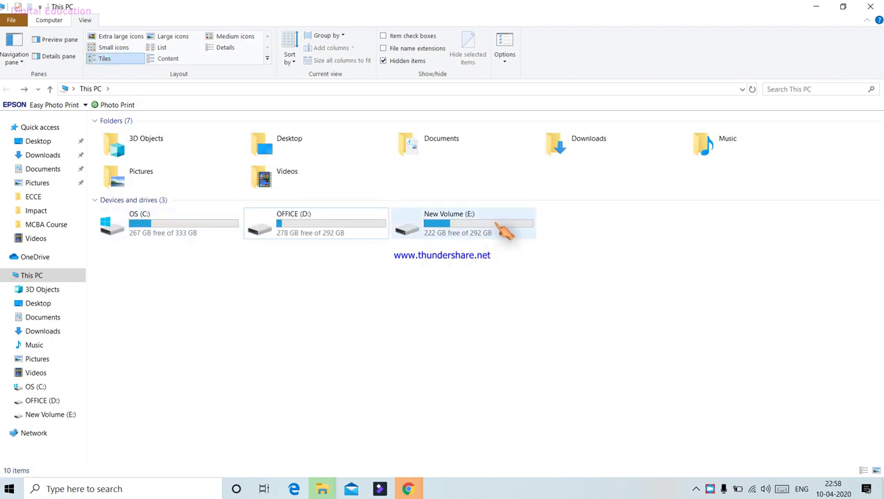
- In the PICTURE folder on OFFICE (D:), hide the Saved Pictures folder, applying the change to its subfolders and files
{"action": "double_click", "coordinate": [357, 235]}
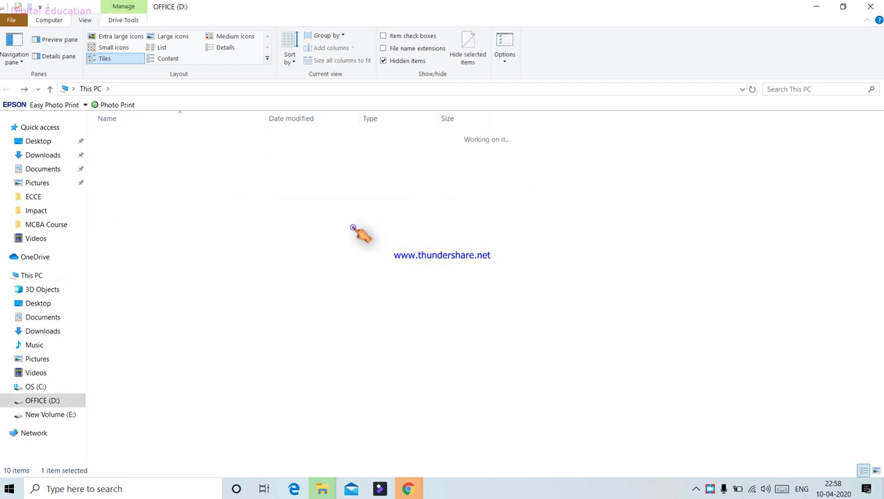
{"action": "double_click", "coordinate": [205, 187]}
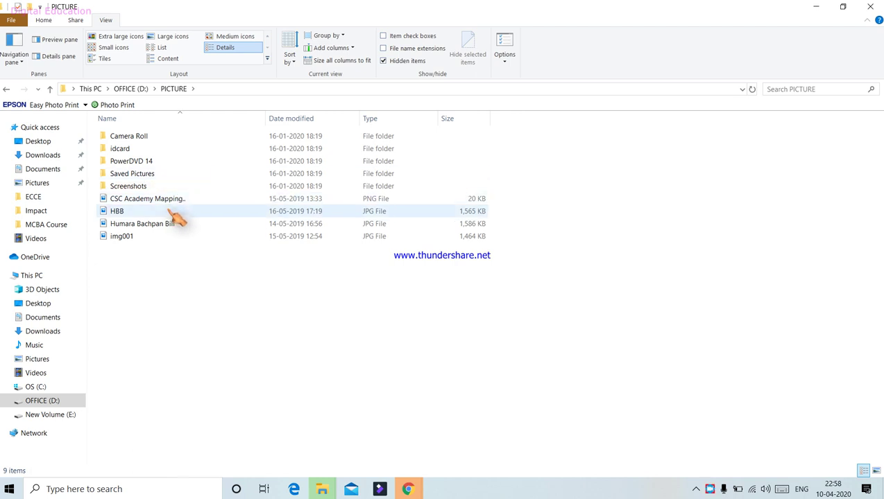
{"action": "left_click", "coordinate": [188, 174]}
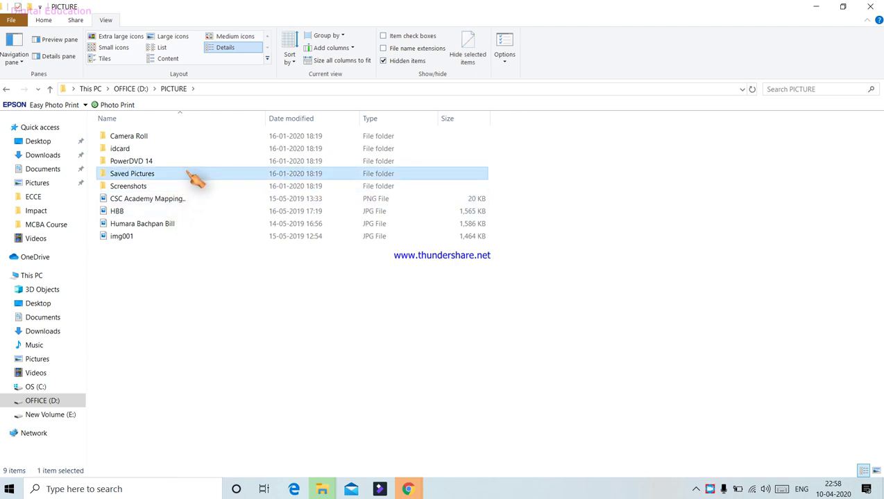
{"action": "left_click", "coordinate": [187, 173]}
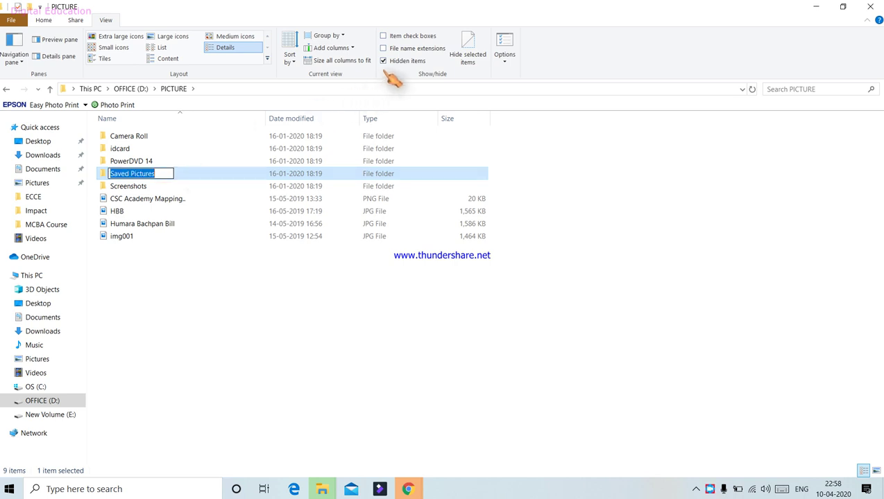
{"action": "left_click", "coordinate": [347, 178]}
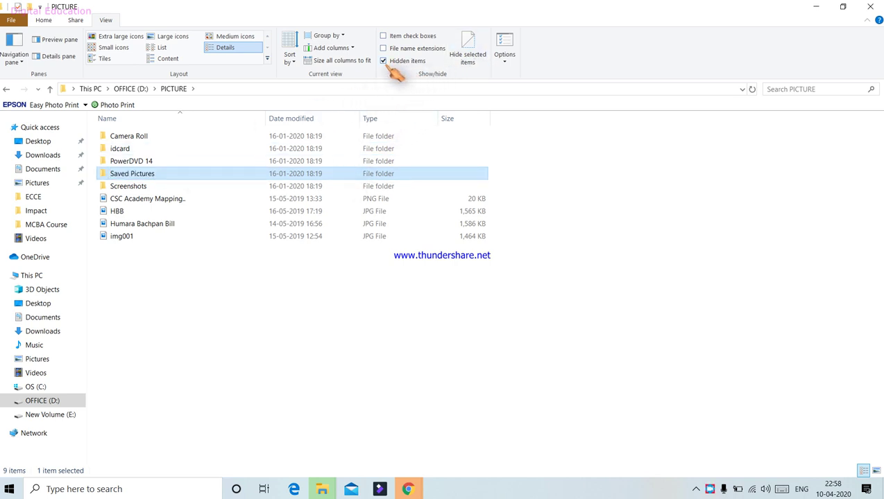
{"action": "left_click", "coordinate": [469, 59]}
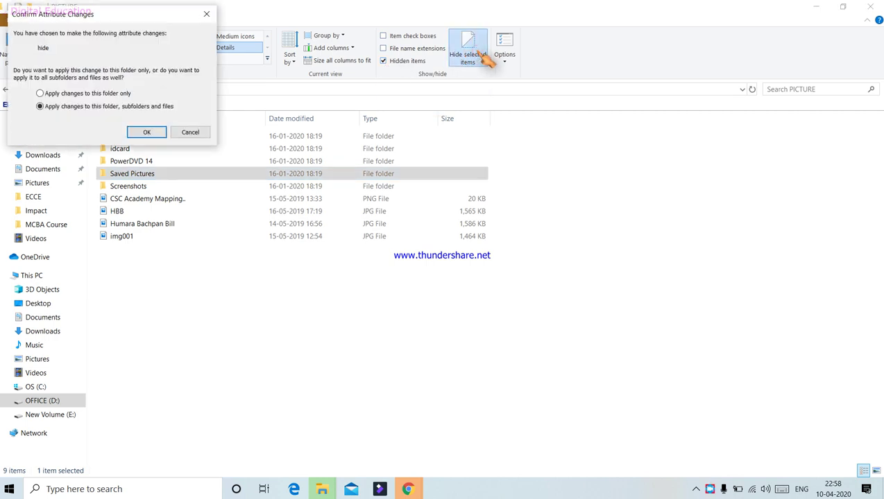
{"action": "left_click", "coordinate": [148, 132]}
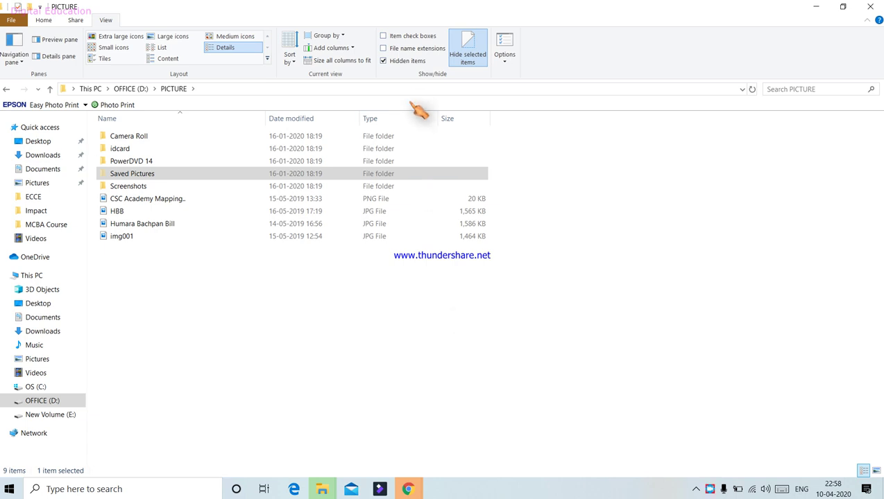
- Unhide the Saved Pictures folder together with its subfolders and files, and close the File Explorer window
{"action": "left_click", "coordinate": [474, 61]}
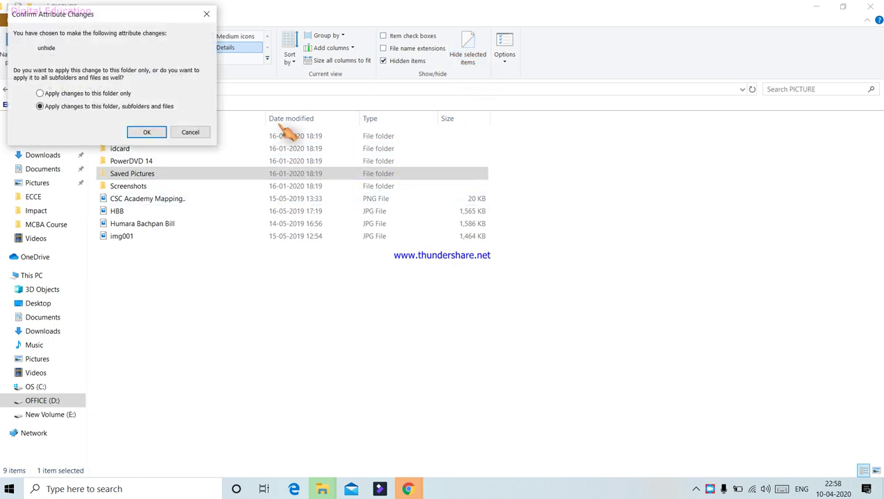
{"action": "left_click", "coordinate": [146, 132]}
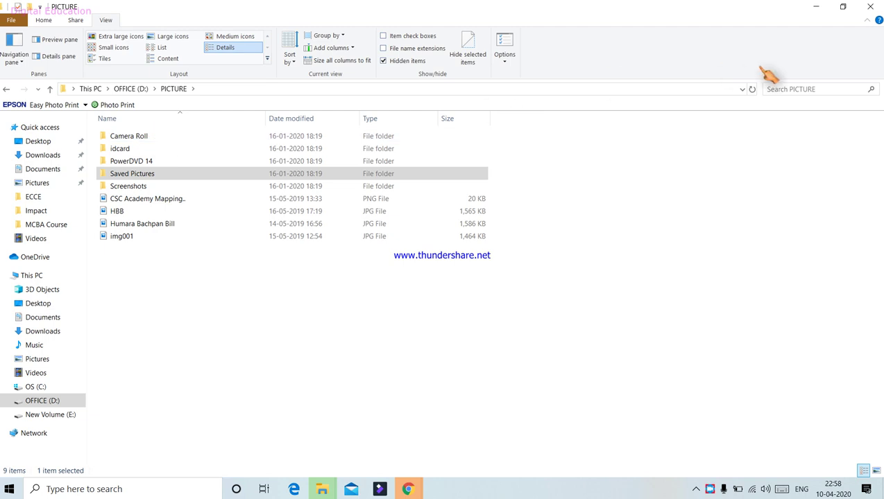
{"action": "left_click", "coordinate": [870, 6]}
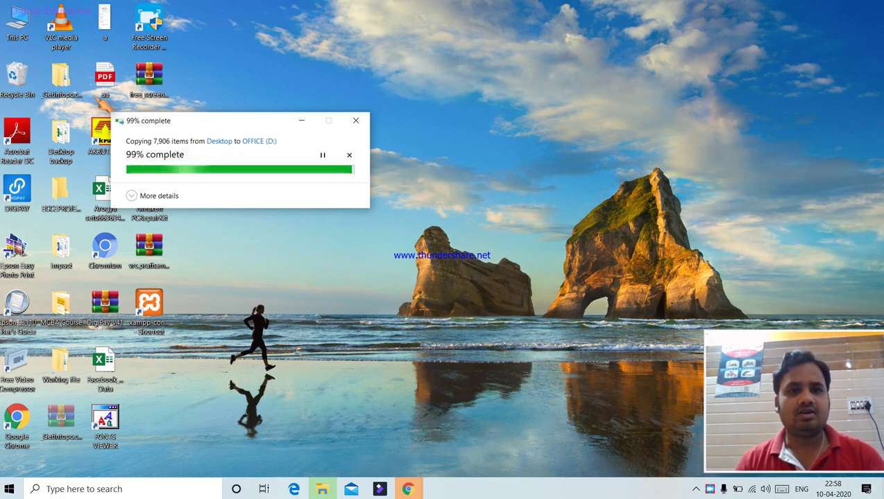
- Open the PICTURE folder on the OFFICE (D:) drive from This PC and toggle the display of hidden items
{"action": "double_click", "coordinate": [22, 38]}
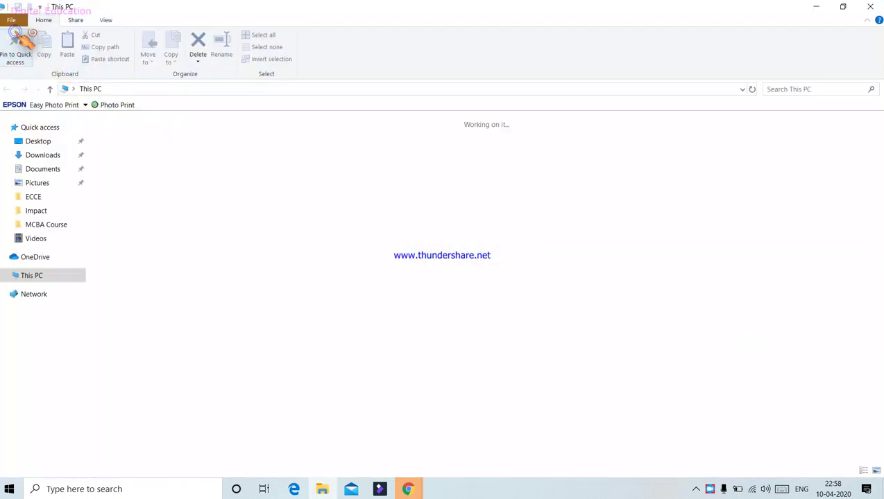
{"action": "double_click", "coordinate": [361, 236]}
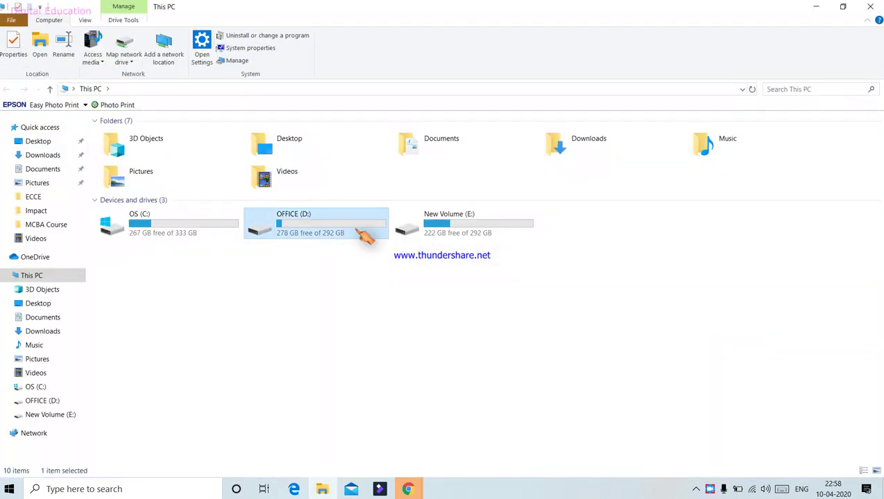
{"action": "double_click", "coordinate": [251, 189]}
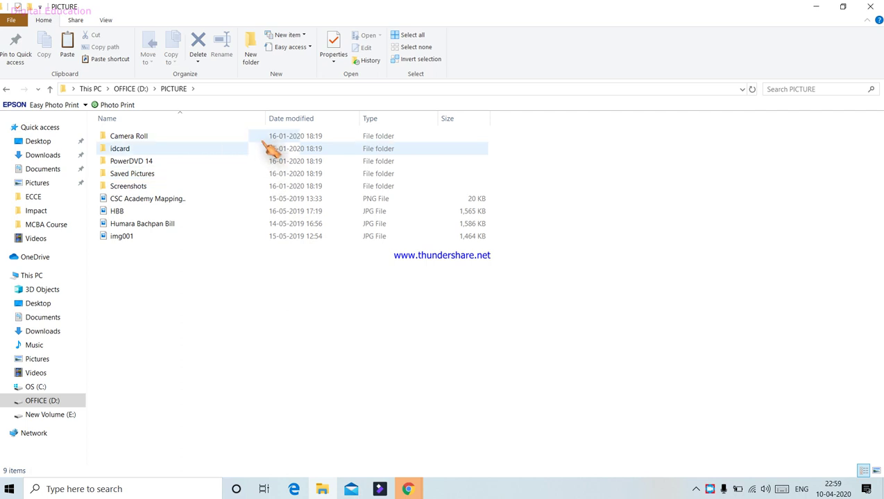
{"action": "left_click", "coordinate": [105, 19]}
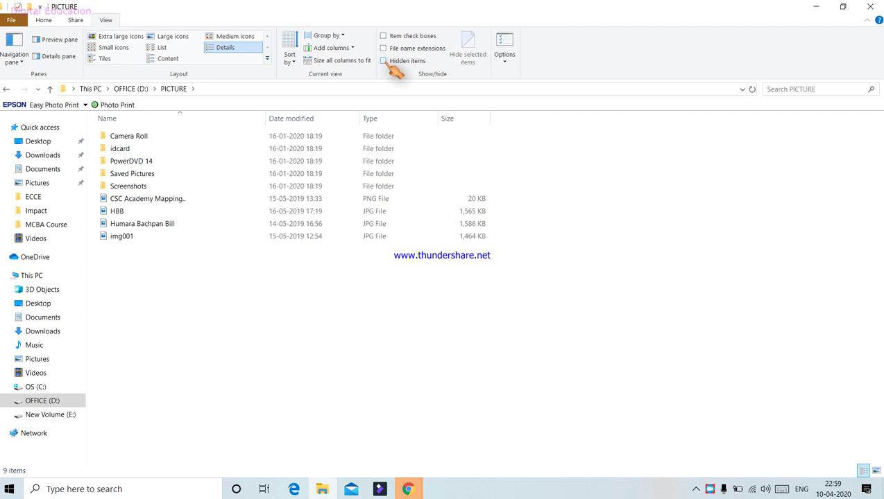
{"action": "left_click", "coordinate": [384, 61]}
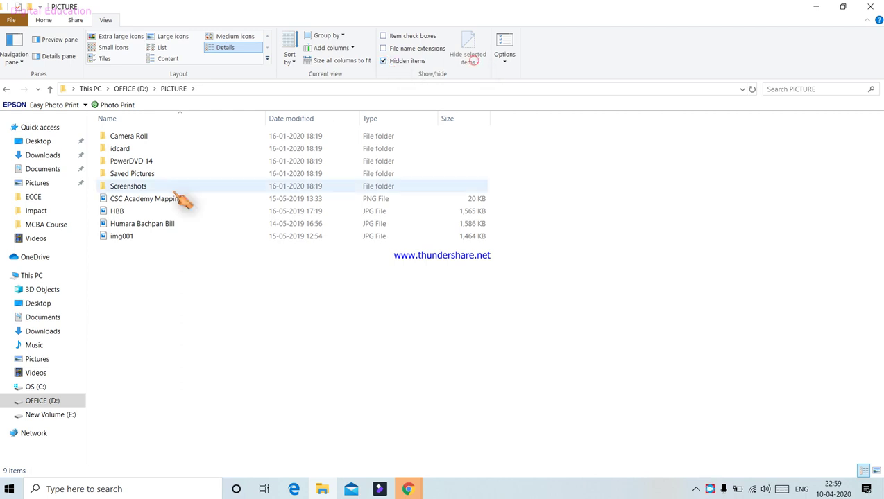
{"action": "left_click", "coordinate": [397, 62]}
- Hide the Saved Pictures folder in PICTURE, applying the change to its subfolders and files
{"action": "left_click", "coordinate": [156, 188]}
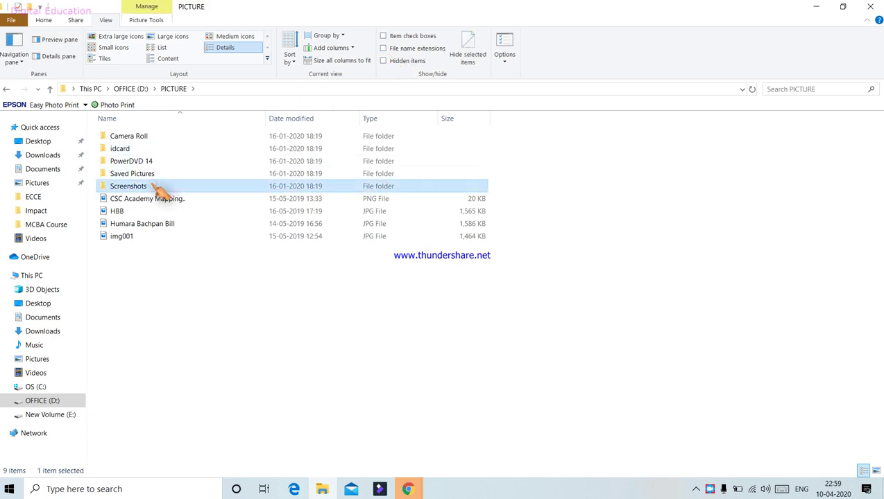
{"action": "left_click", "coordinate": [164, 174]}
{"action": "left_click", "coordinate": [385, 62]}
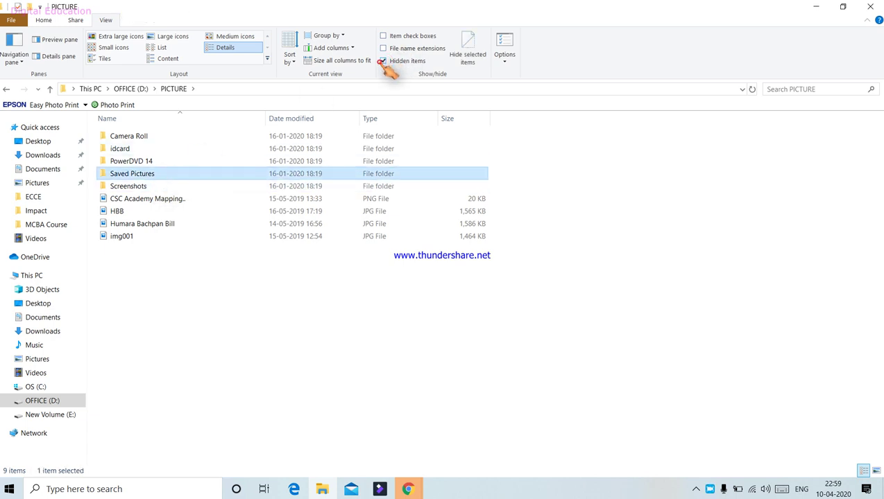
{"action": "left_click", "coordinate": [472, 59]}
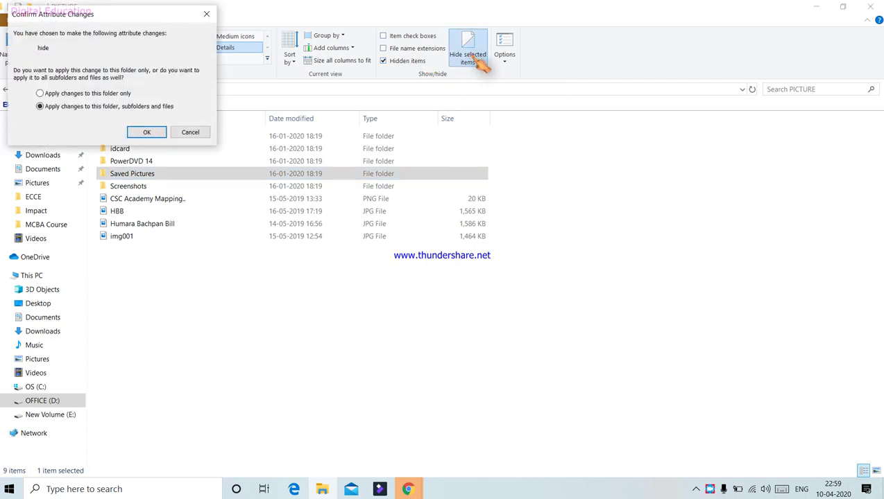
{"action": "left_click", "coordinate": [148, 132]}
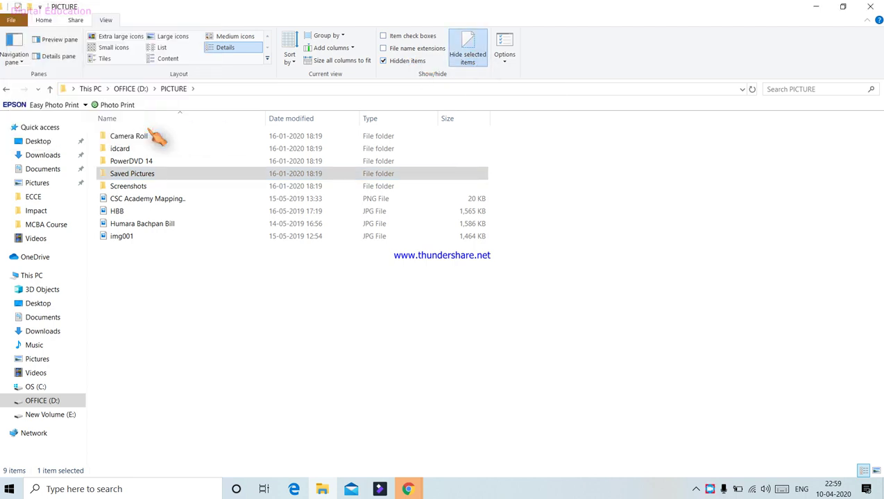
- Turn the display of hidden items off, on and off again to compare how Saved Pictures is listed
{"action": "left_click", "coordinate": [384, 61]}
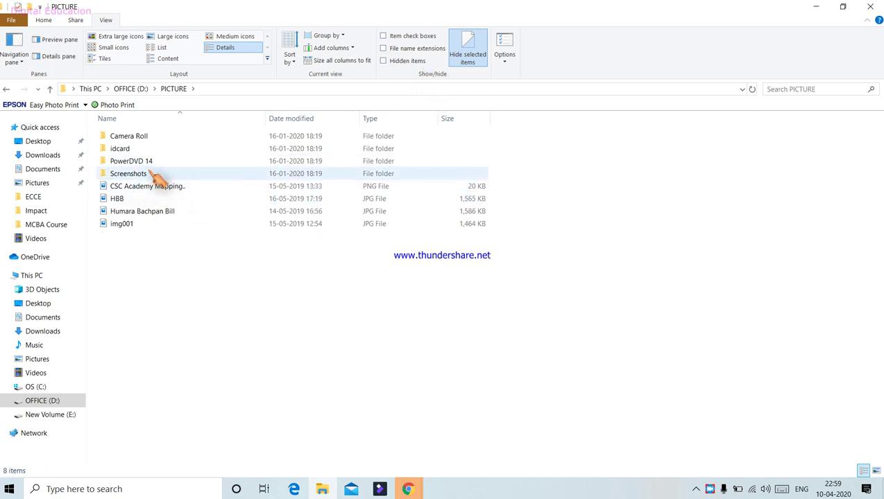
{"action": "left_click", "coordinate": [383, 61]}
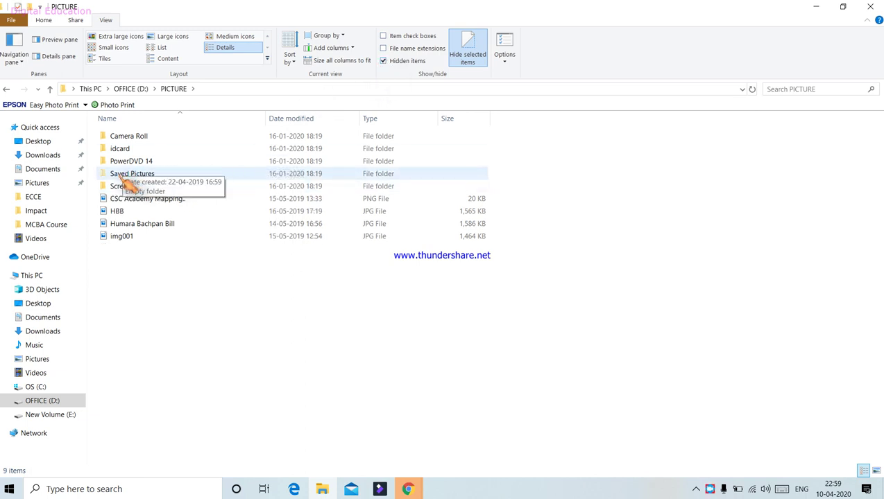
{"action": "left_click", "coordinate": [382, 61]}
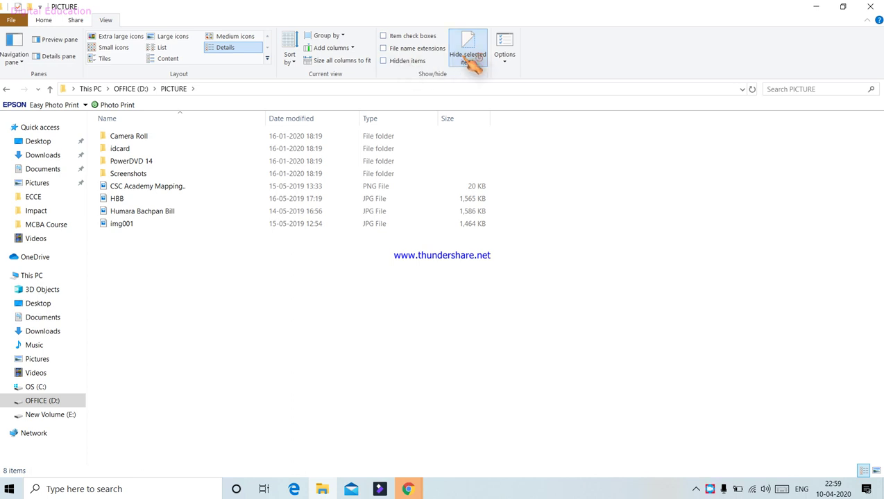
- Sort the PICTURE folder's contents by Type and close the File Explorer window
{"action": "left_click", "coordinate": [291, 57]}
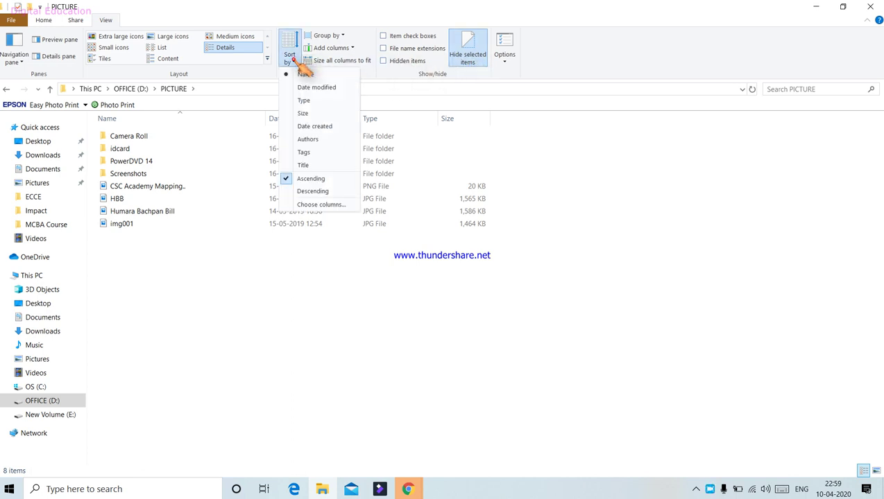
{"action": "left_click", "coordinate": [304, 102]}
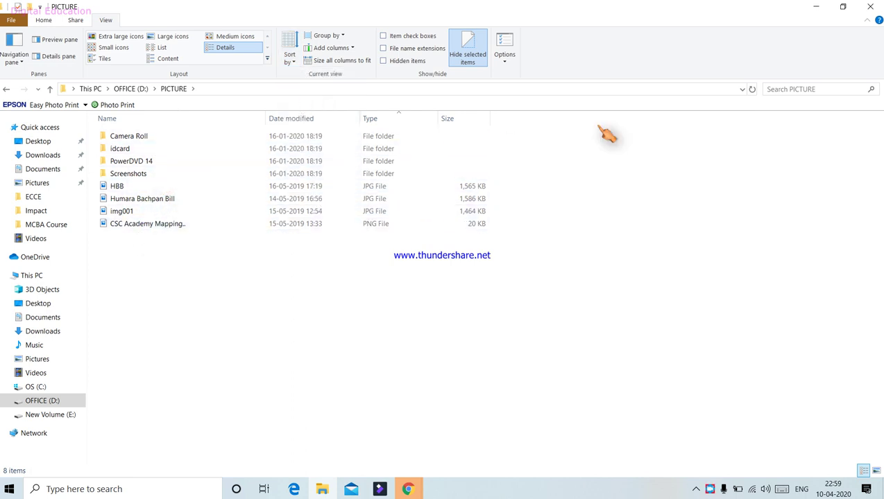
{"action": "left_click", "coordinate": [871, 7]}
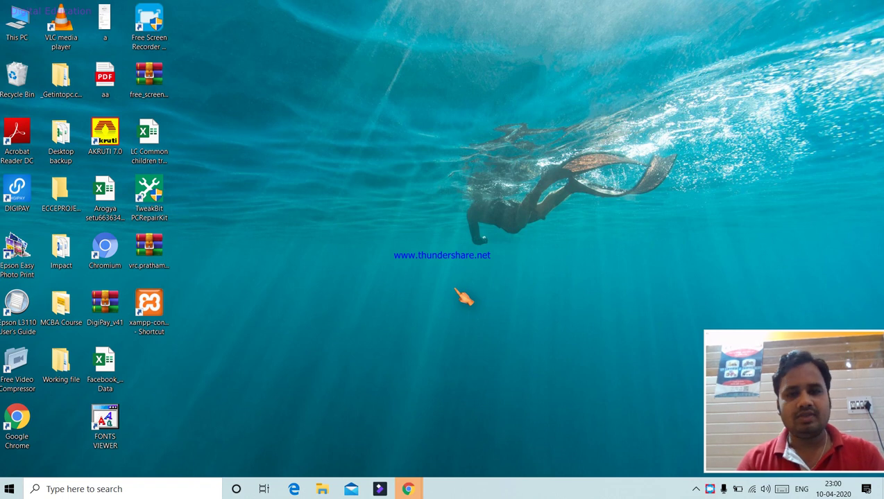
- Open the Display settings from the desktop, try 100% scaling for text and apps, and set it back to 125%
{"action": "right_click", "coordinate": [369, 123]}
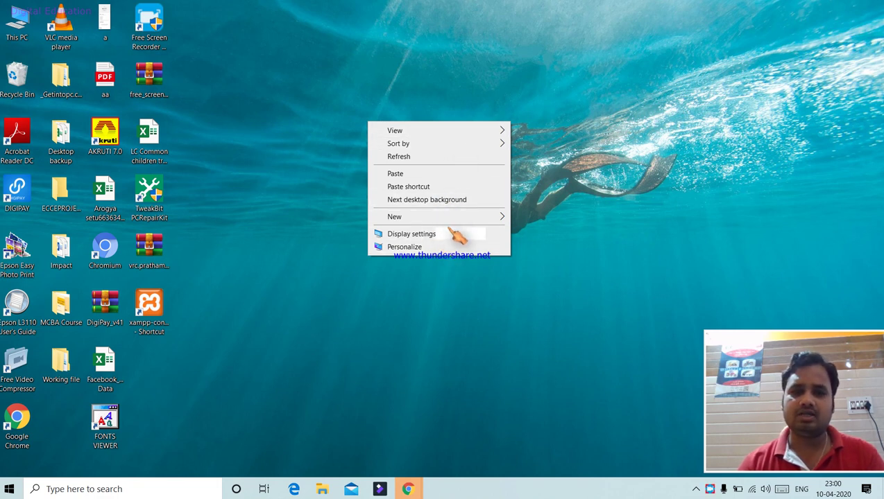
{"action": "left_click", "coordinate": [411, 234]}
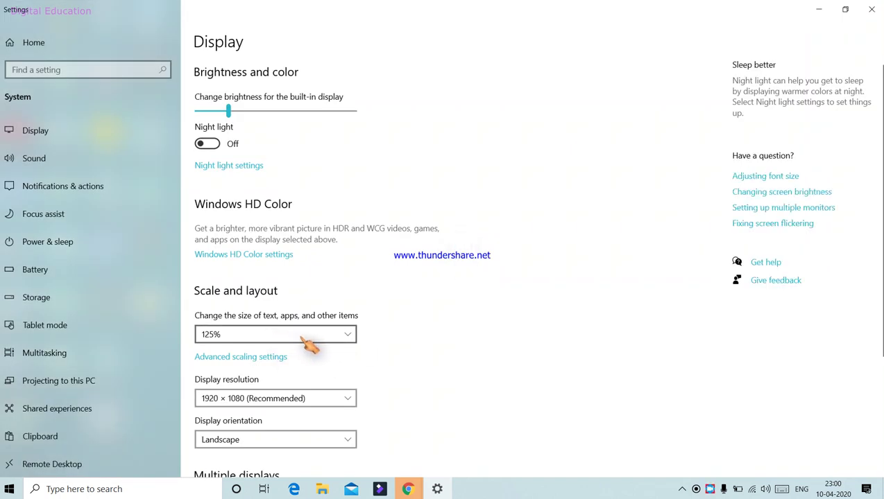
{"action": "left_click", "coordinate": [342, 334]}
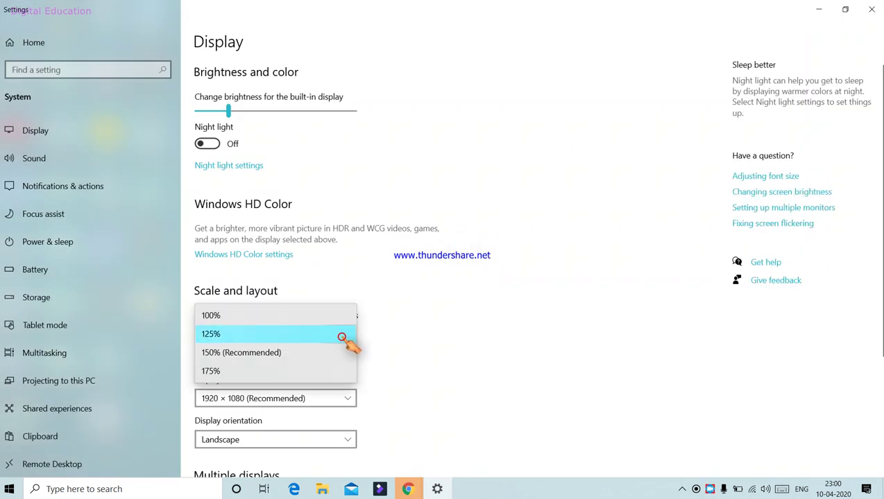
{"action": "left_click", "coordinate": [331, 316]}
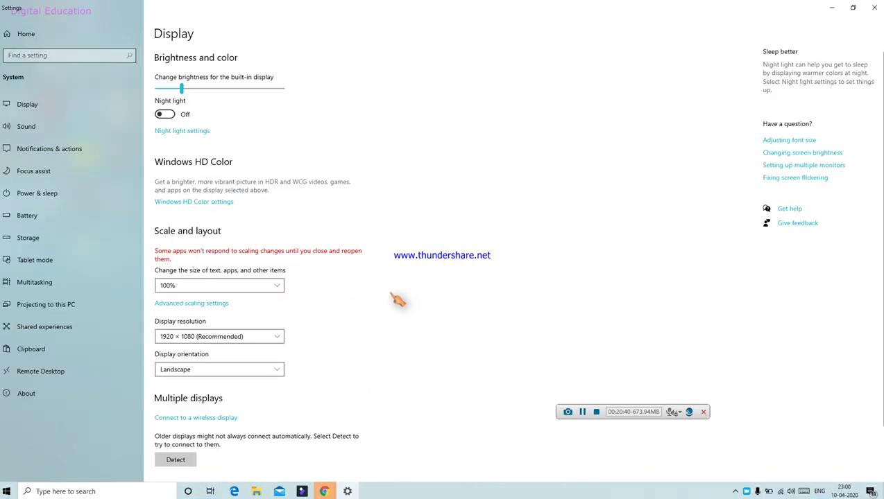
{"action": "left_click", "coordinate": [281, 289]}
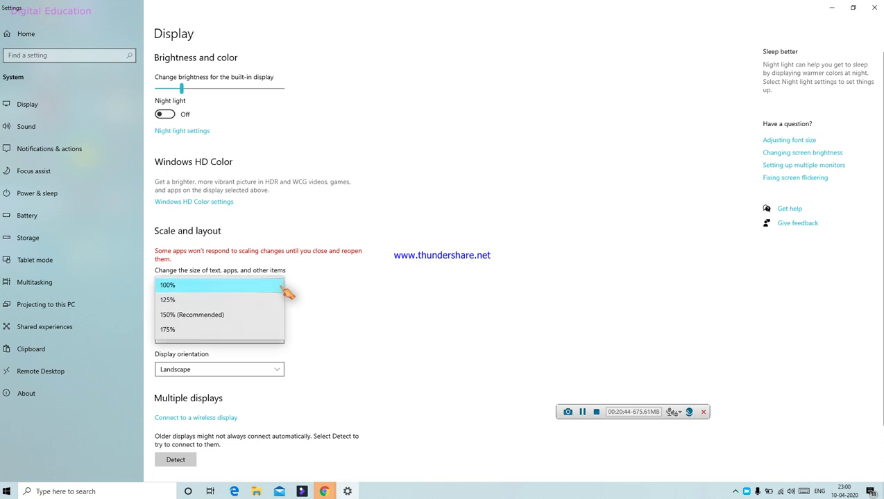
{"action": "left_click", "coordinate": [272, 301]}
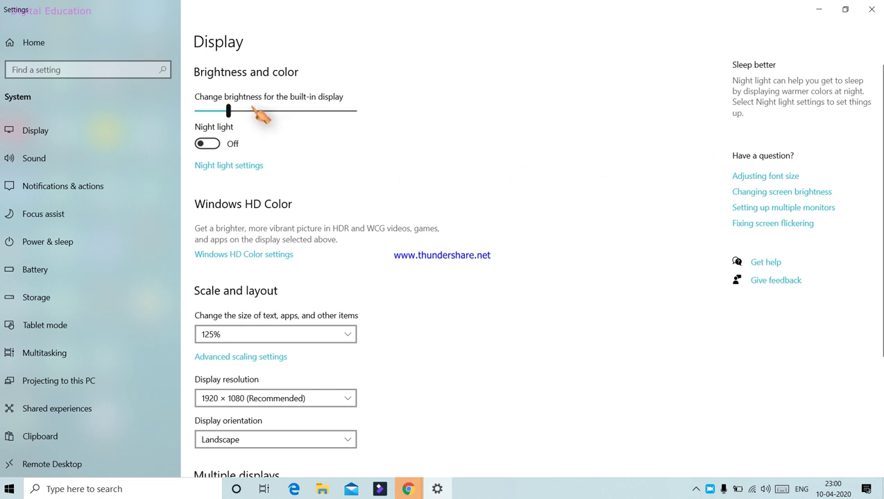
- Lower the built-in display's brightness to 0 and raise it to a little under half
{"action": "left_click_drag", "start_coordinate": [252, 111], "coordinate": [194, 112]}
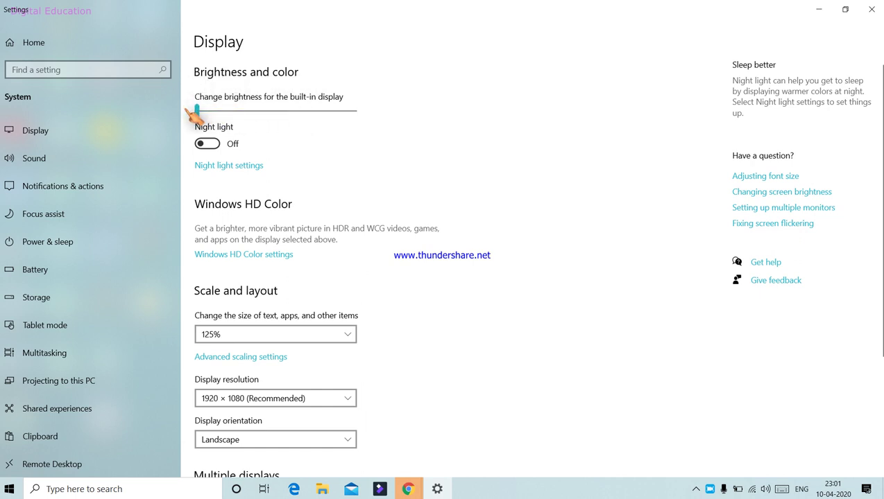
{"action": "left_click", "coordinate": [203, 115]}
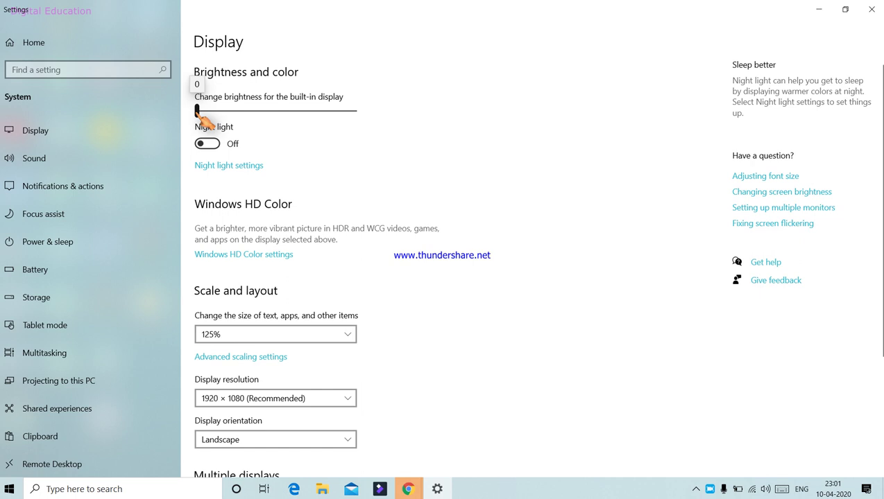
{"action": "left_click_drag", "start_coordinate": [202, 116], "coordinate": [267, 121]}
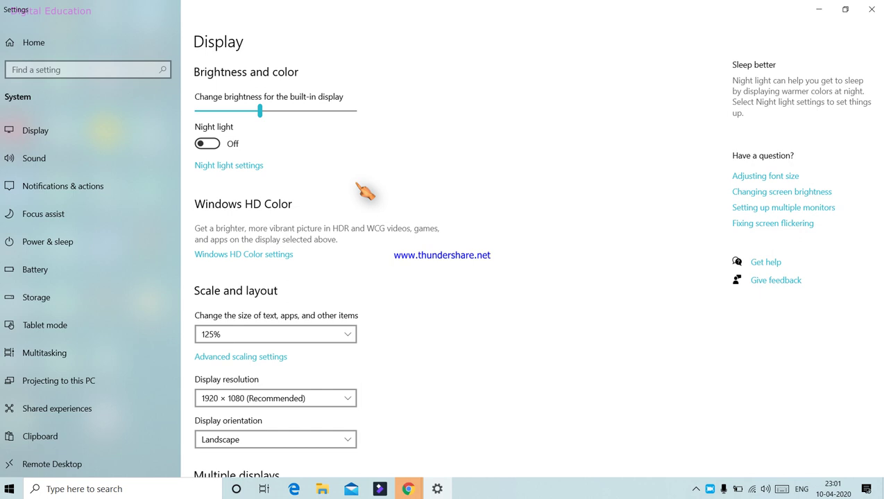
- Try the 1680 × 1050 display resolution and revert it, and try the Portrait display orientation
{"action": "left_click", "coordinate": [314, 401]}
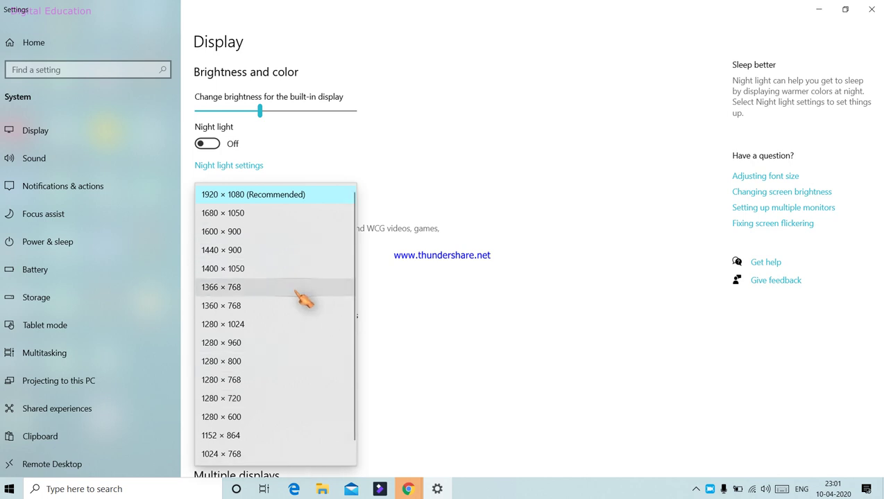
{"action": "left_click", "coordinate": [314, 214]}
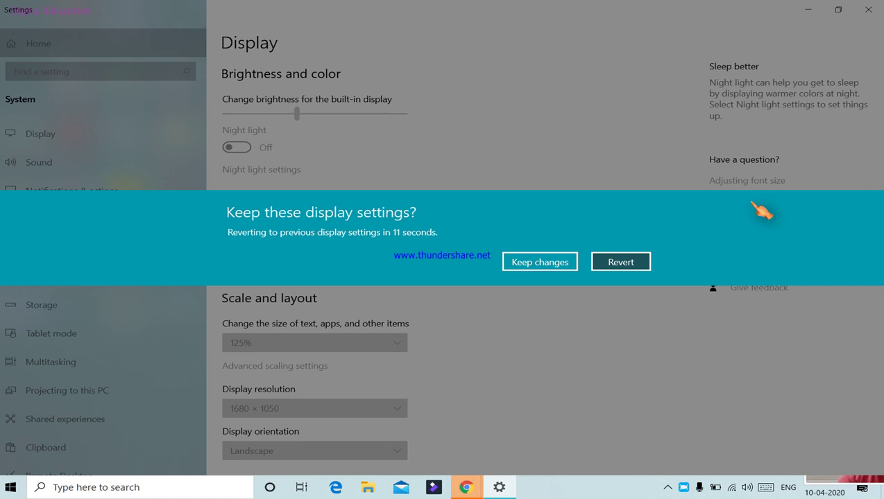
{"action": "left_click", "coordinate": [621, 262]}
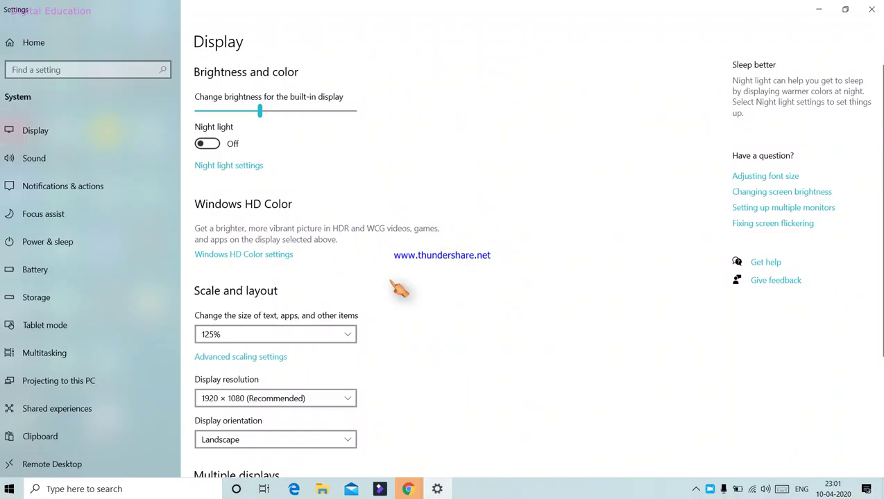
{"action": "left_click", "coordinate": [346, 442]}
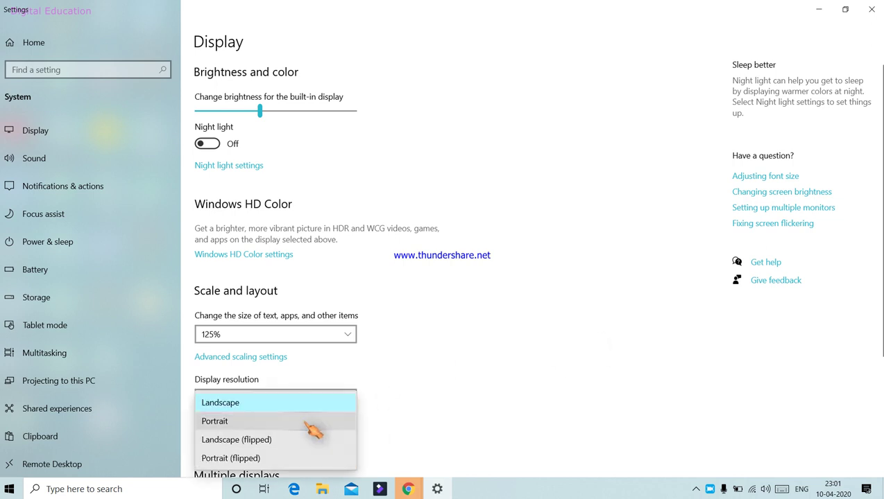
{"action": "left_click", "coordinate": [310, 420]}
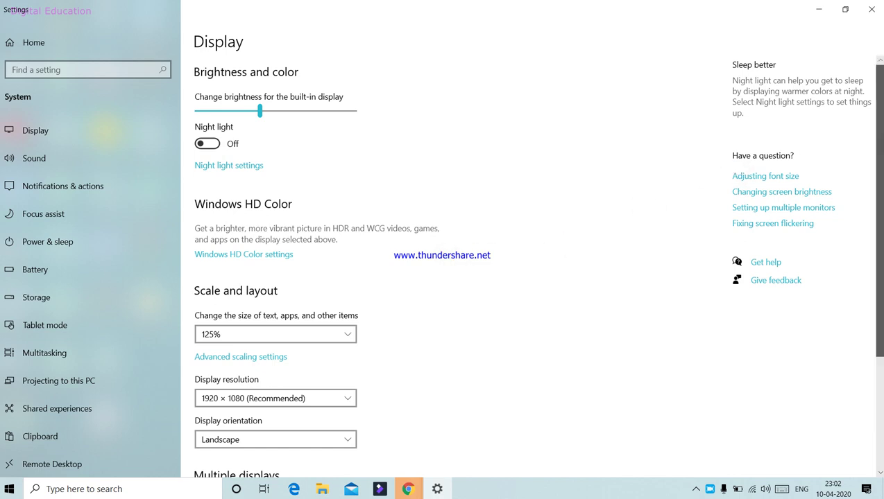
{"action": "scroll", "coordinate": [536, 267], "scroll_direction": "down", "scroll_amount": 5}
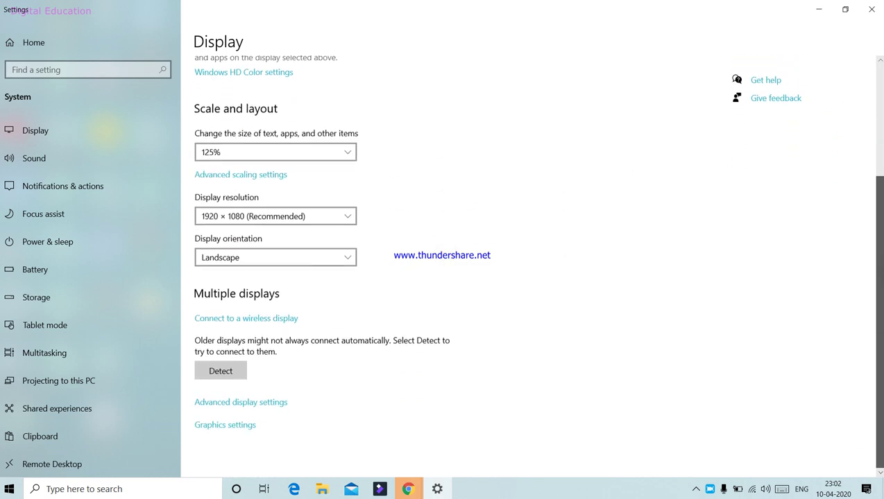
- Set the master volume to 96 in the Sound settings and look over the microphone and advanced sound options
{"action": "left_click", "coordinate": [105, 161]}
{"action": "left_click", "coordinate": [311, 219]}
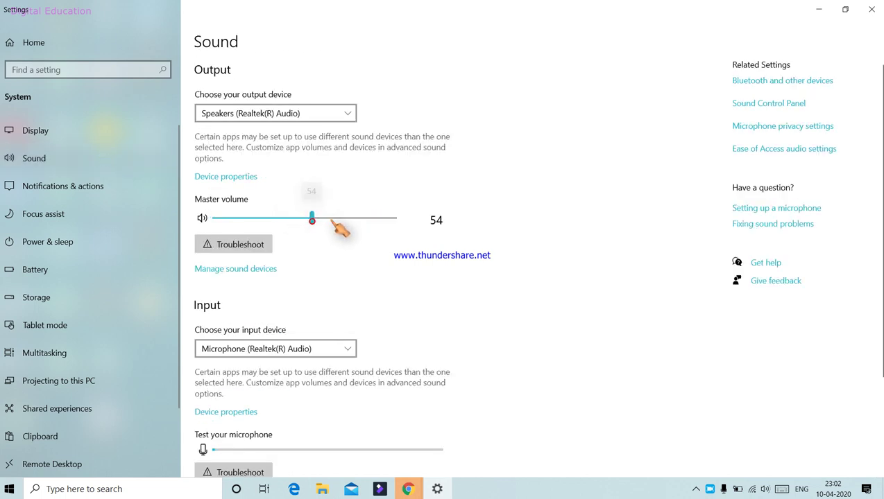
{"action": "left_click", "coordinate": [364, 219]}
{"action": "left_click", "coordinate": [387, 218]}
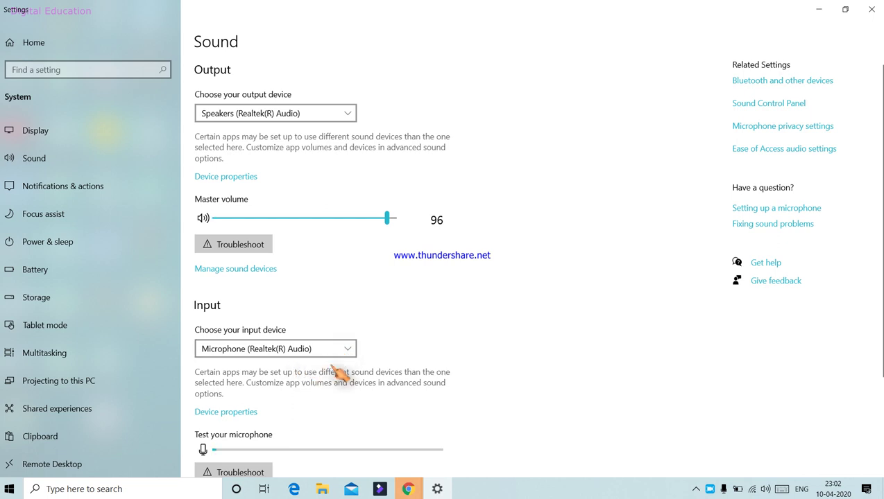
{"action": "left_click", "coordinate": [253, 449]}
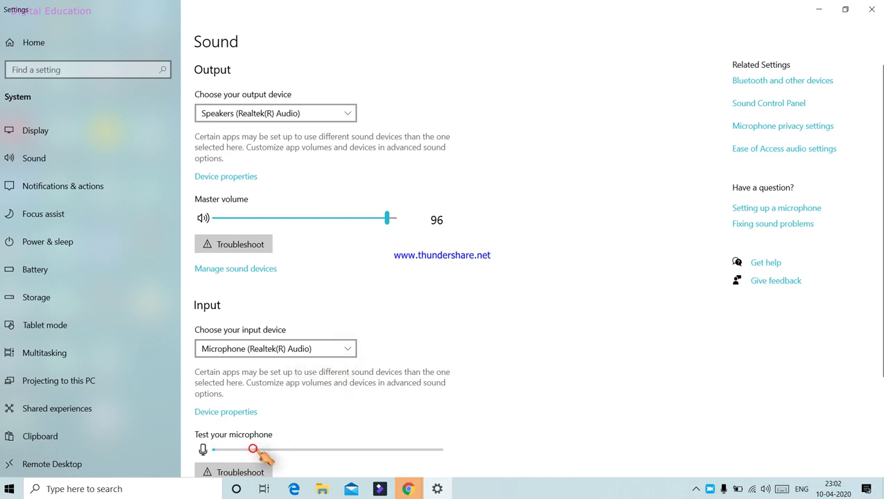
{"action": "scroll", "coordinate": [880, 314], "scroll_direction": "down", "scroll_amount": 3}
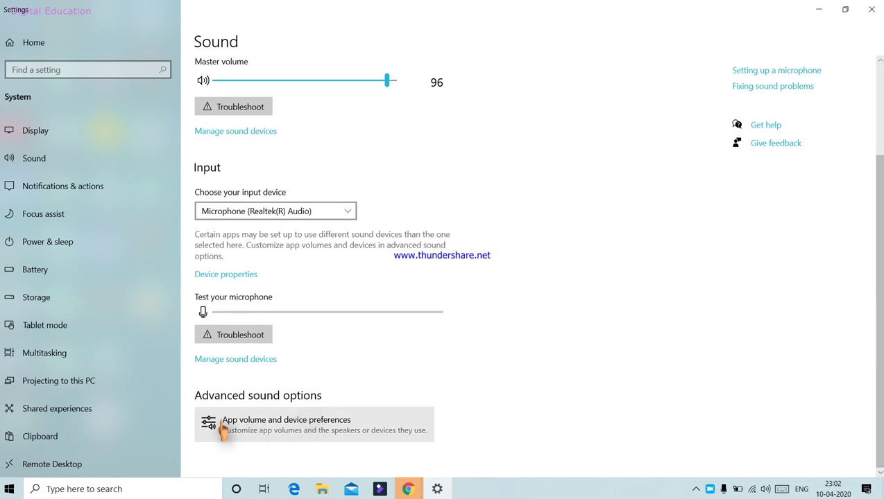
- View the Focus assist settings, and look over the plugged-in screen turn-off and sleep time choices in the Power & sleep settings
{"action": "left_click", "coordinate": [94, 215]}
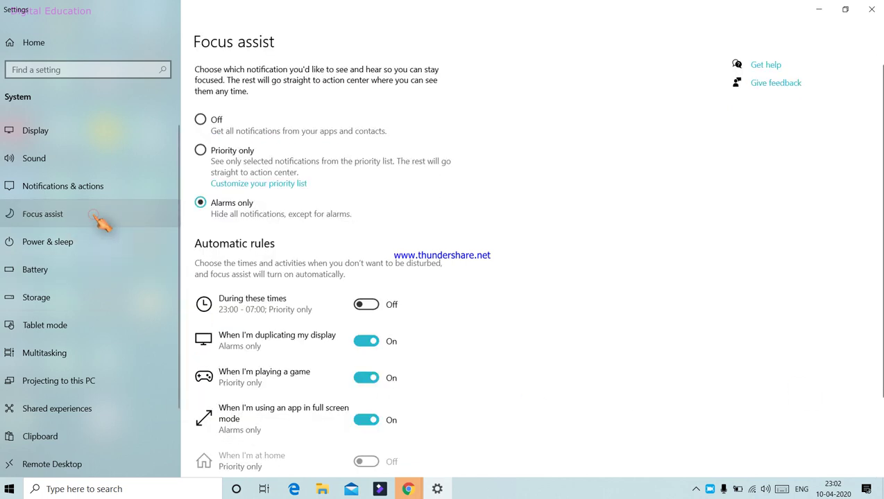
{"action": "left_click", "coordinate": [98, 249]}
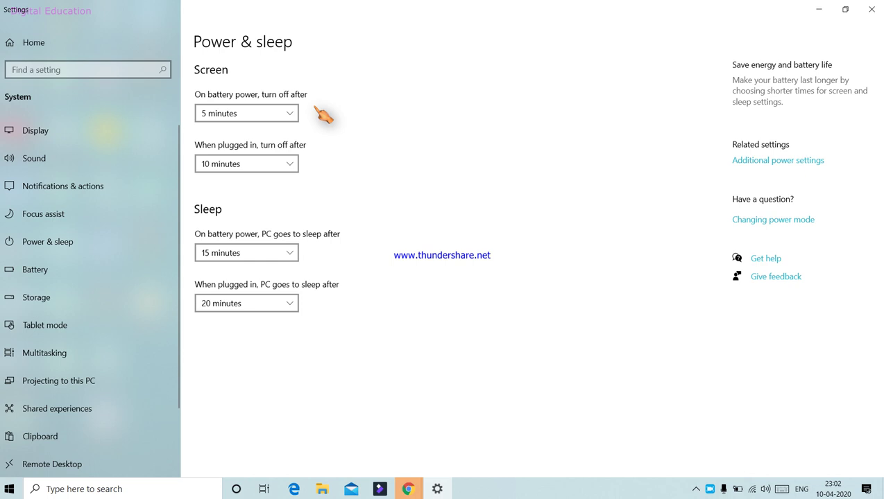
{"action": "left_click", "coordinate": [293, 165]}
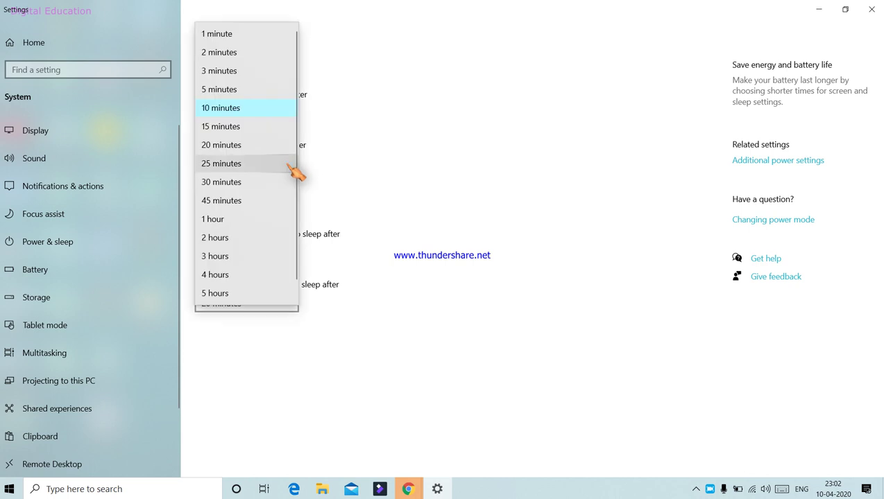
{"action": "left_click", "coordinate": [366, 112]}
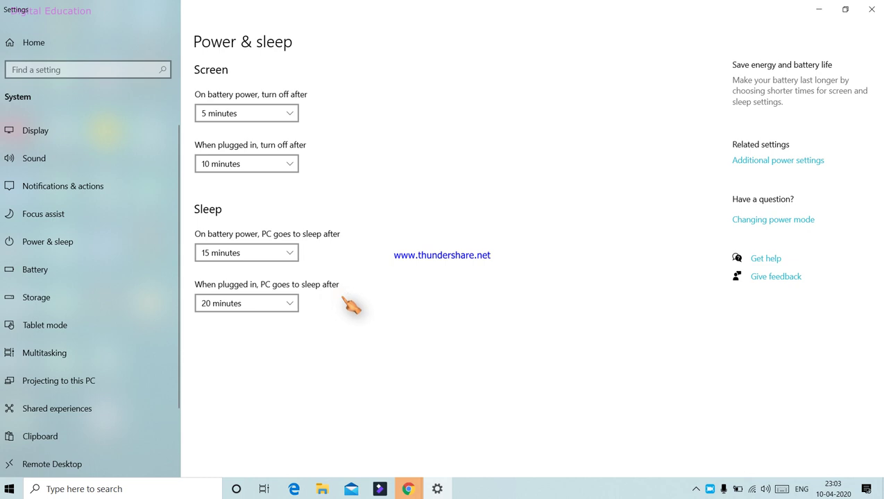
{"action": "left_click", "coordinate": [292, 306]}
{"action": "left_click", "coordinate": [359, 281]}
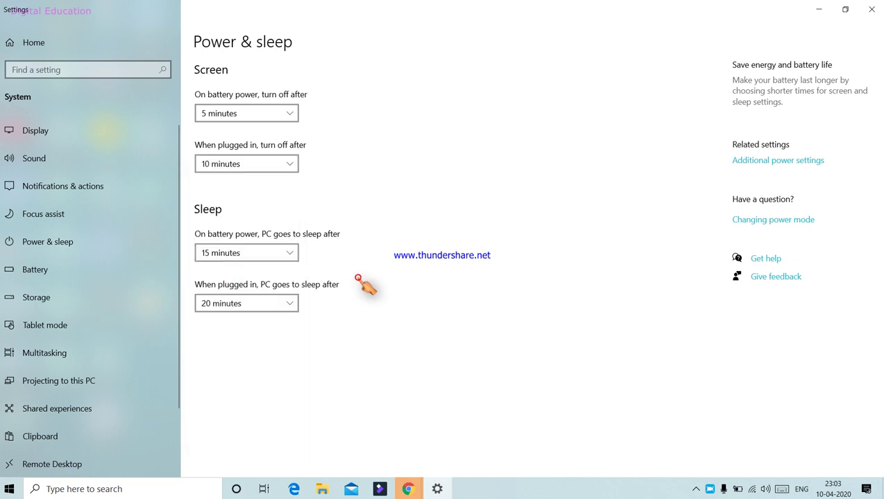
- Look over the available times for turning the screen off on battery power without changing the selection
{"action": "left_click", "coordinate": [290, 115]}
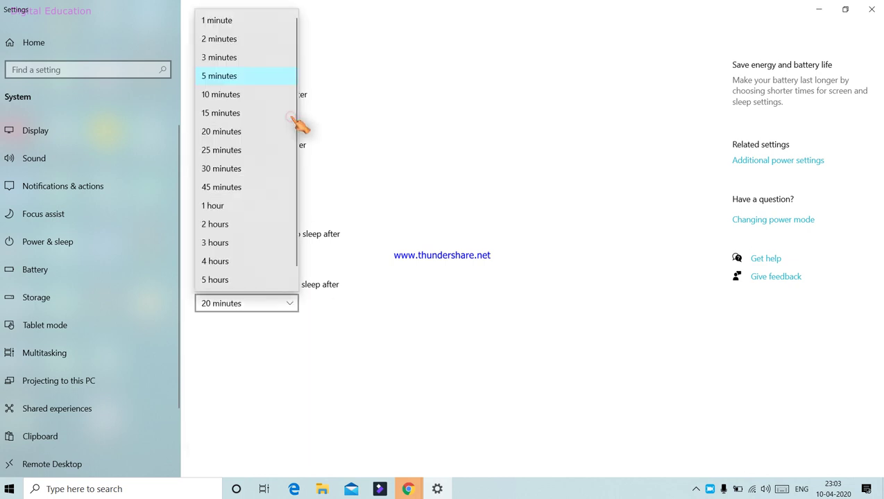
{"action": "left_click", "coordinate": [351, 72]}
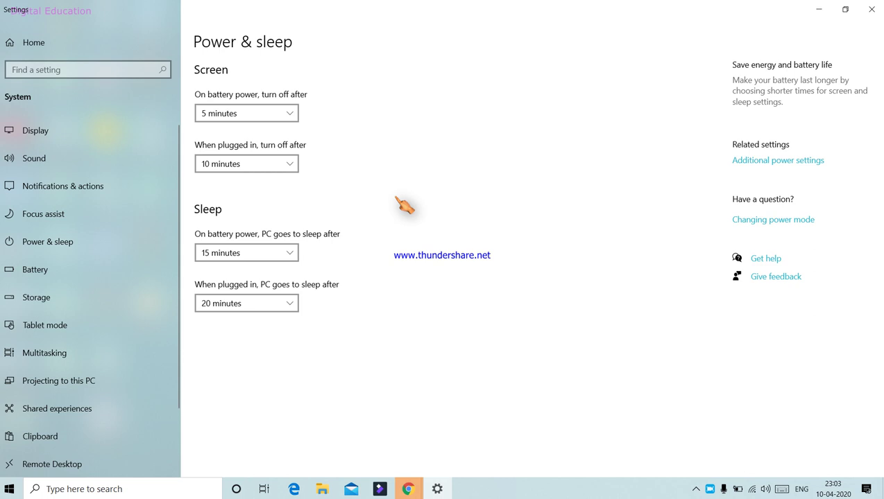
{"action": "left_click", "coordinate": [285, 114]}
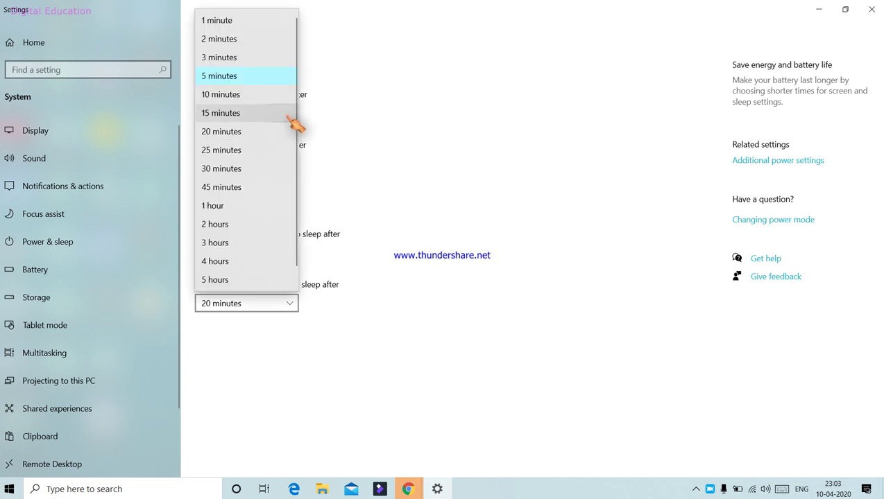
{"action": "left_click", "coordinate": [350, 96]}
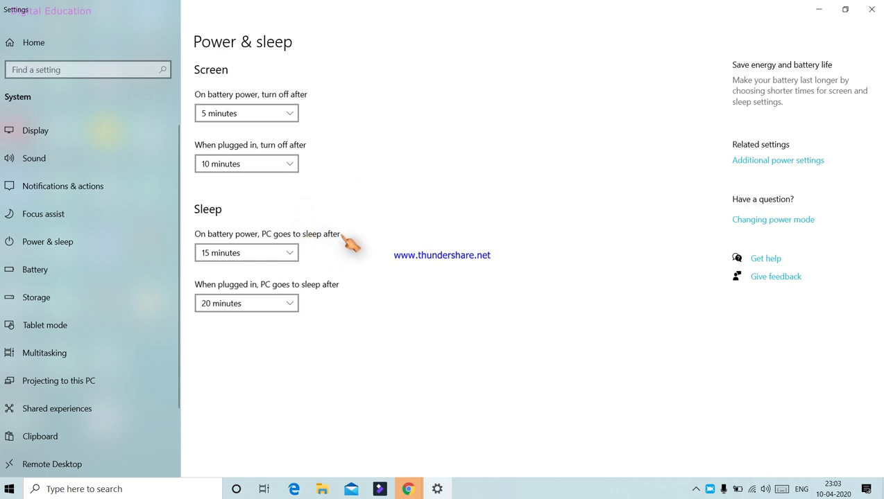
- Look over the Remote Desktop, Tablet mode, Notifications & actions and Display settings, and close the Settings window
{"action": "left_click", "coordinate": [119, 460]}
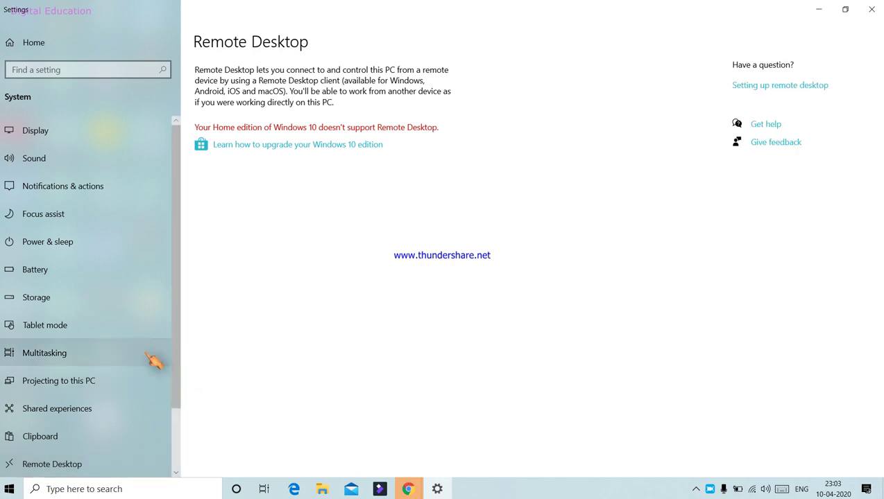
{"action": "left_click", "coordinate": [147, 324]}
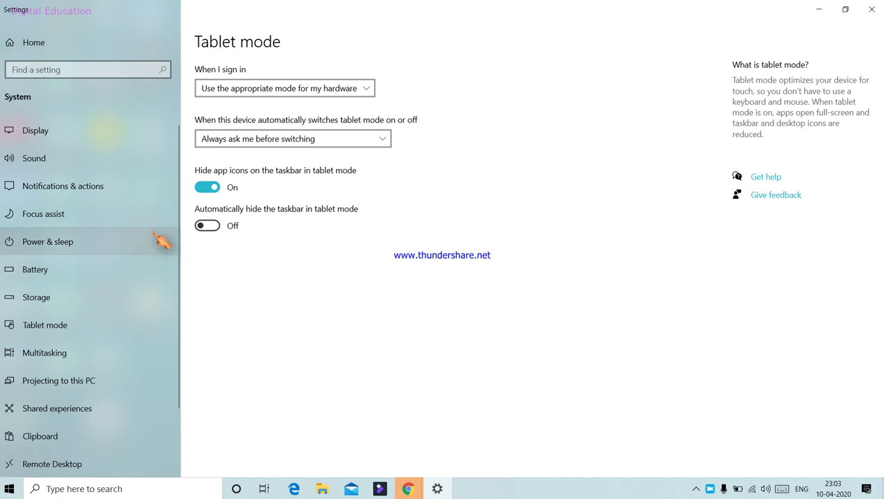
{"action": "left_click", "coordinate": [159, 189]}
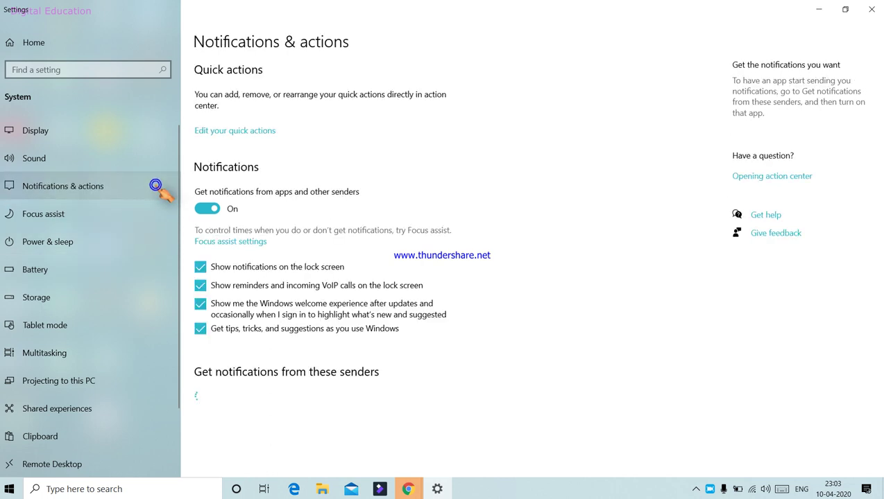
{"action": "left_click", "coordinate": [136, 131]}
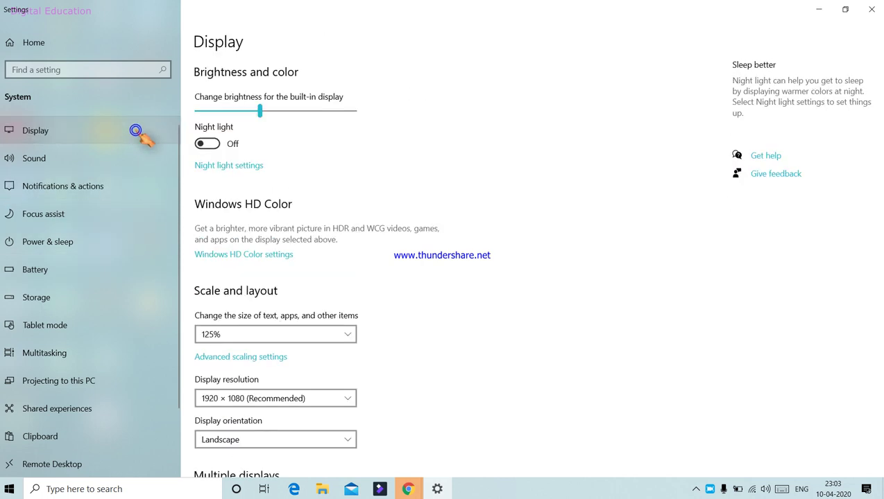
{"action": "left_click", "coordinate": [872, 10]}
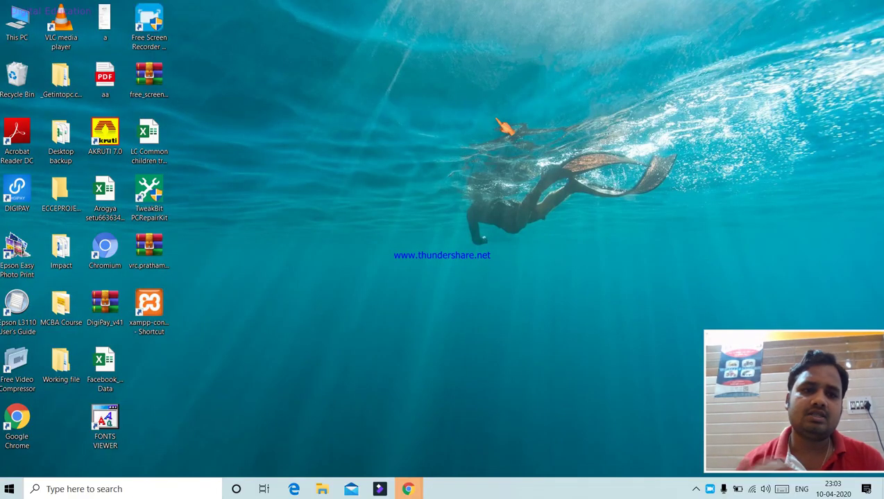